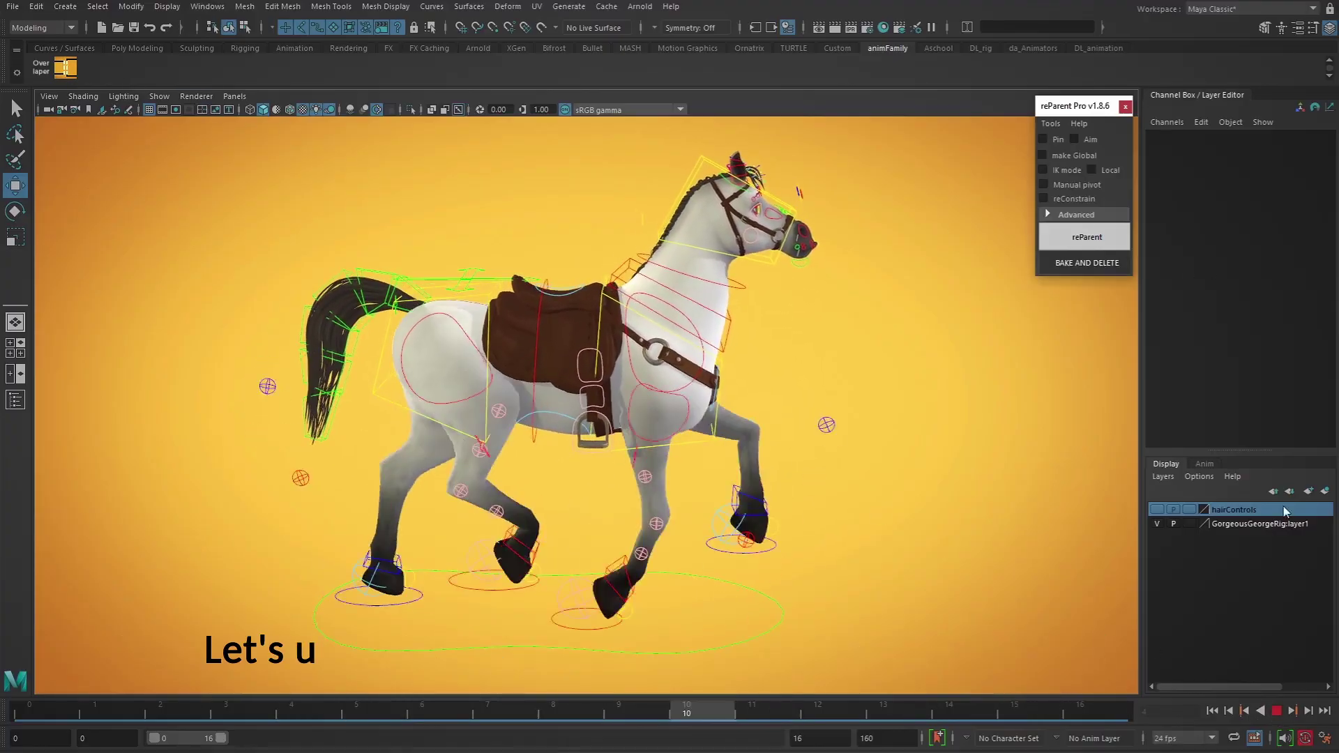
- Select the horse's IKSplineNeck3_M neck control
click(732, 184)
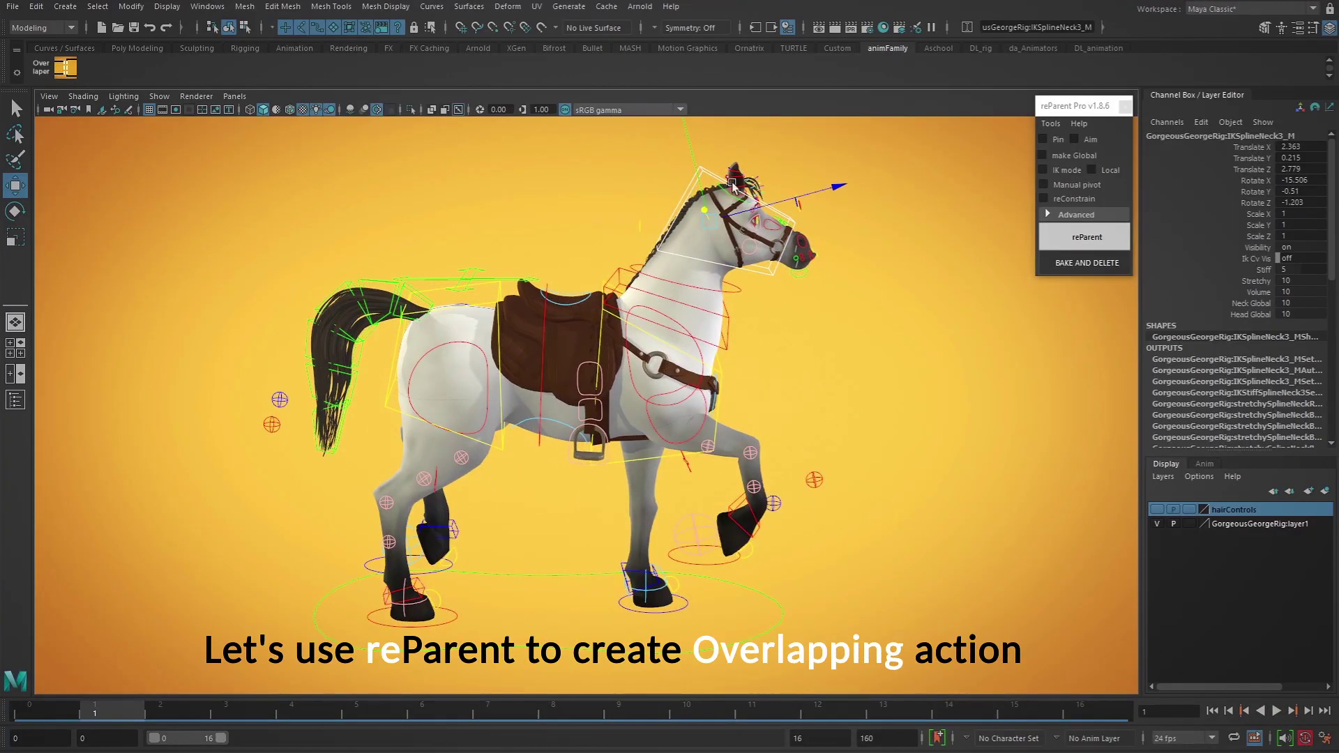
- Parent the neck control to a reParent locator, then bake the motion back and delete the locator
click(1091, 237)
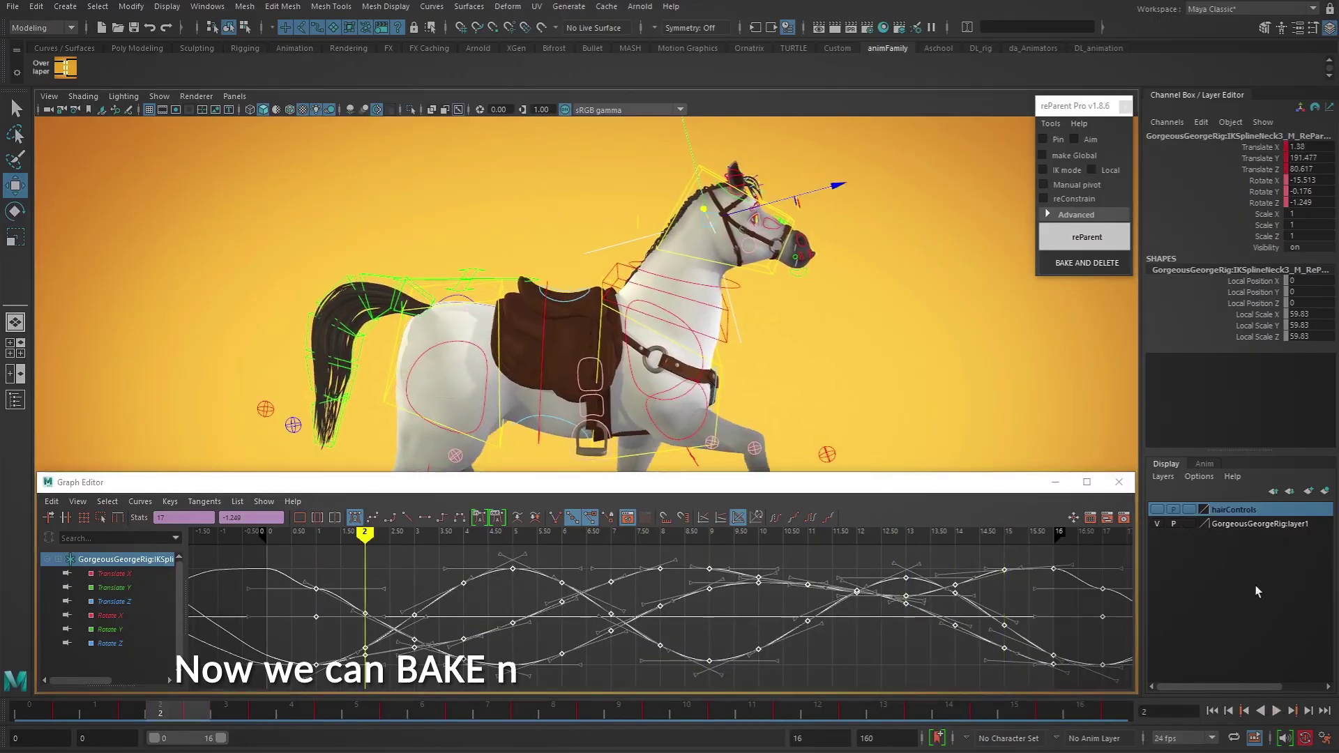
click(1085, 265)
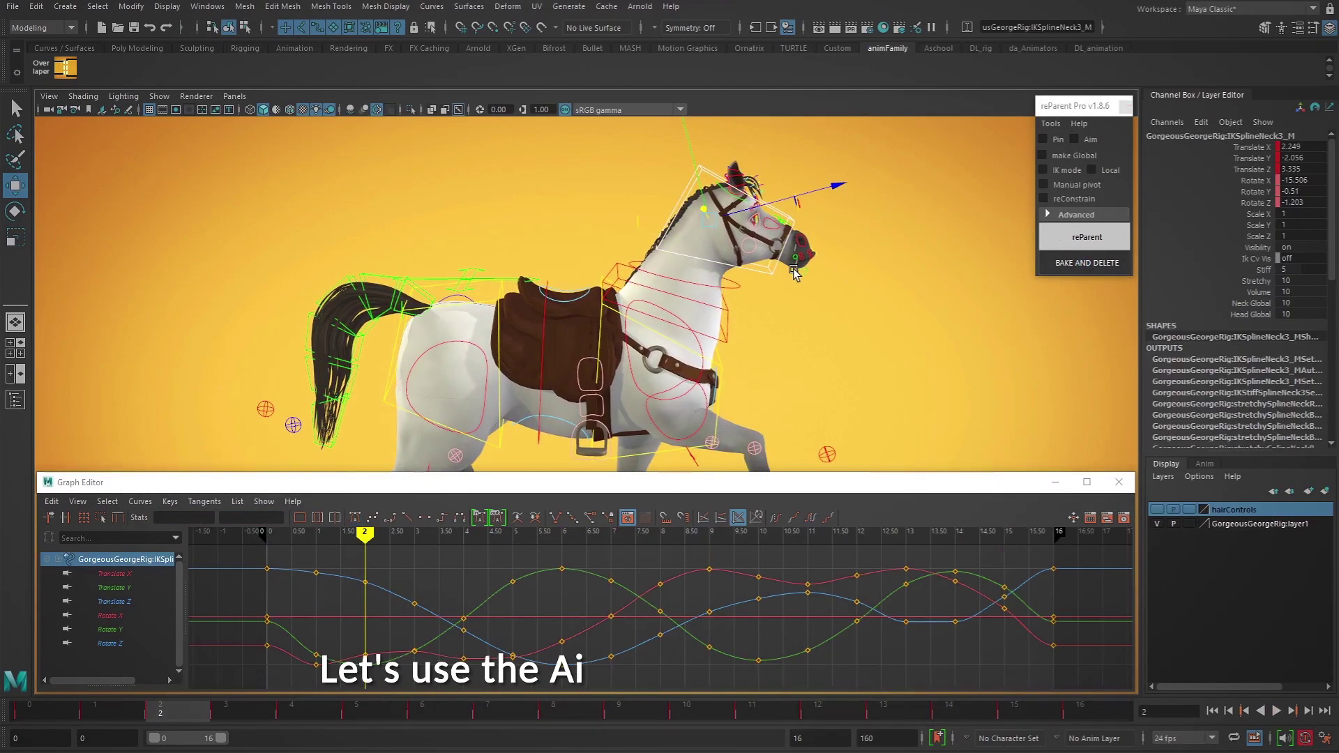
- Turn on Aim mode and create an aim locator for the neck
click(1074, 139)
click(1086, 237)
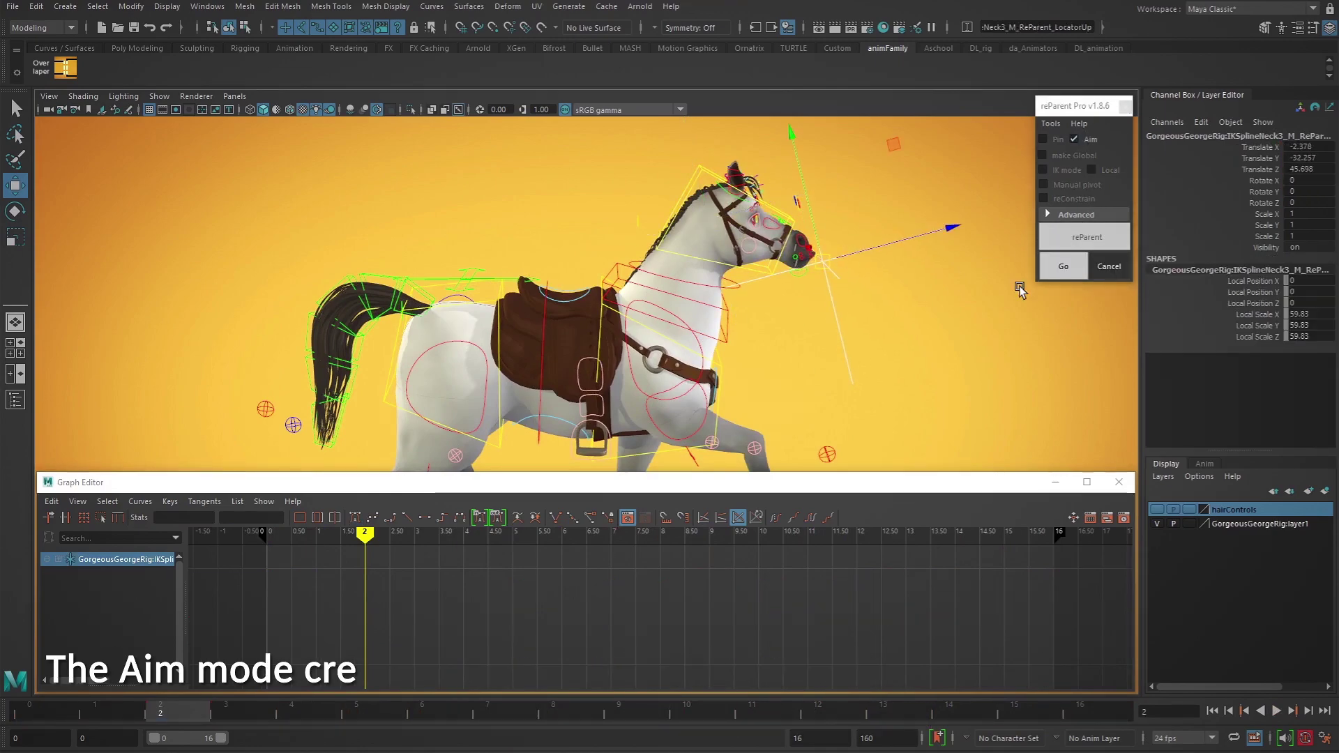
click(1053, 271)
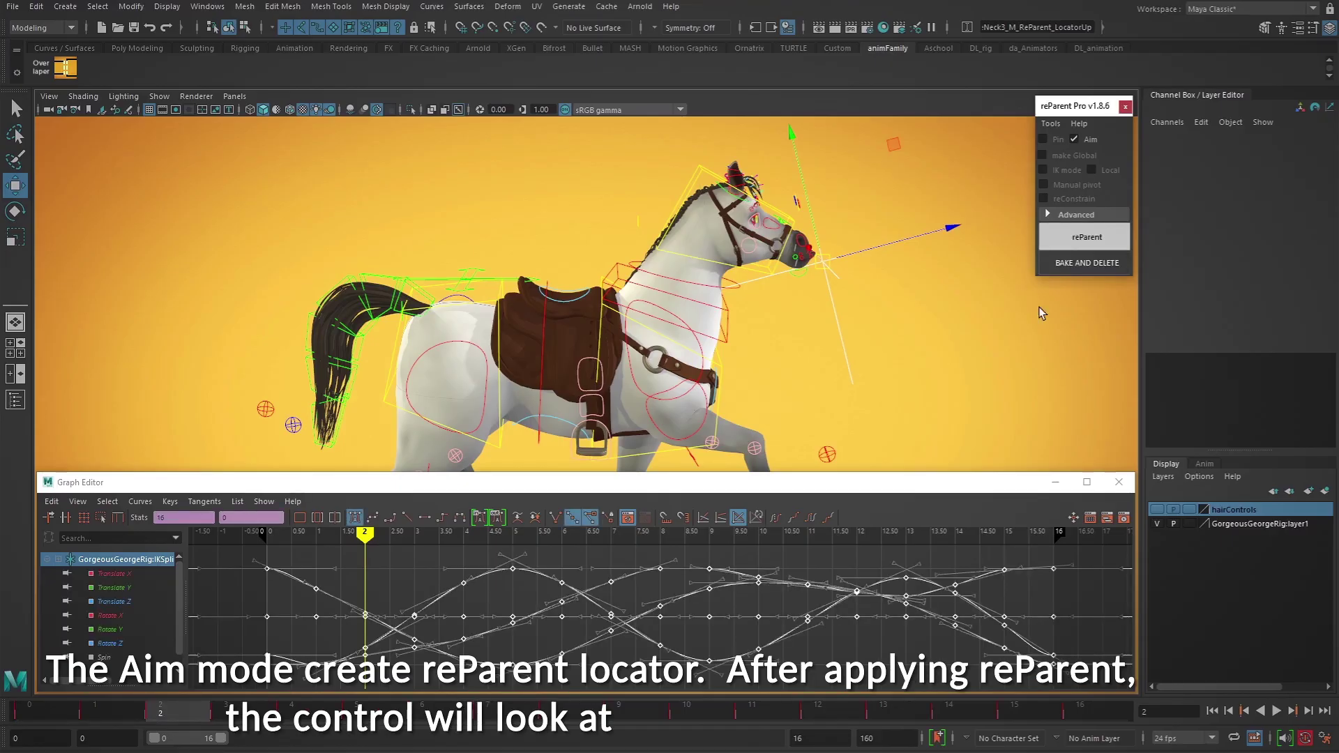
- Shift the neck aim locator's keys later, review playback, then bake and delete the locator
click(826, 262)
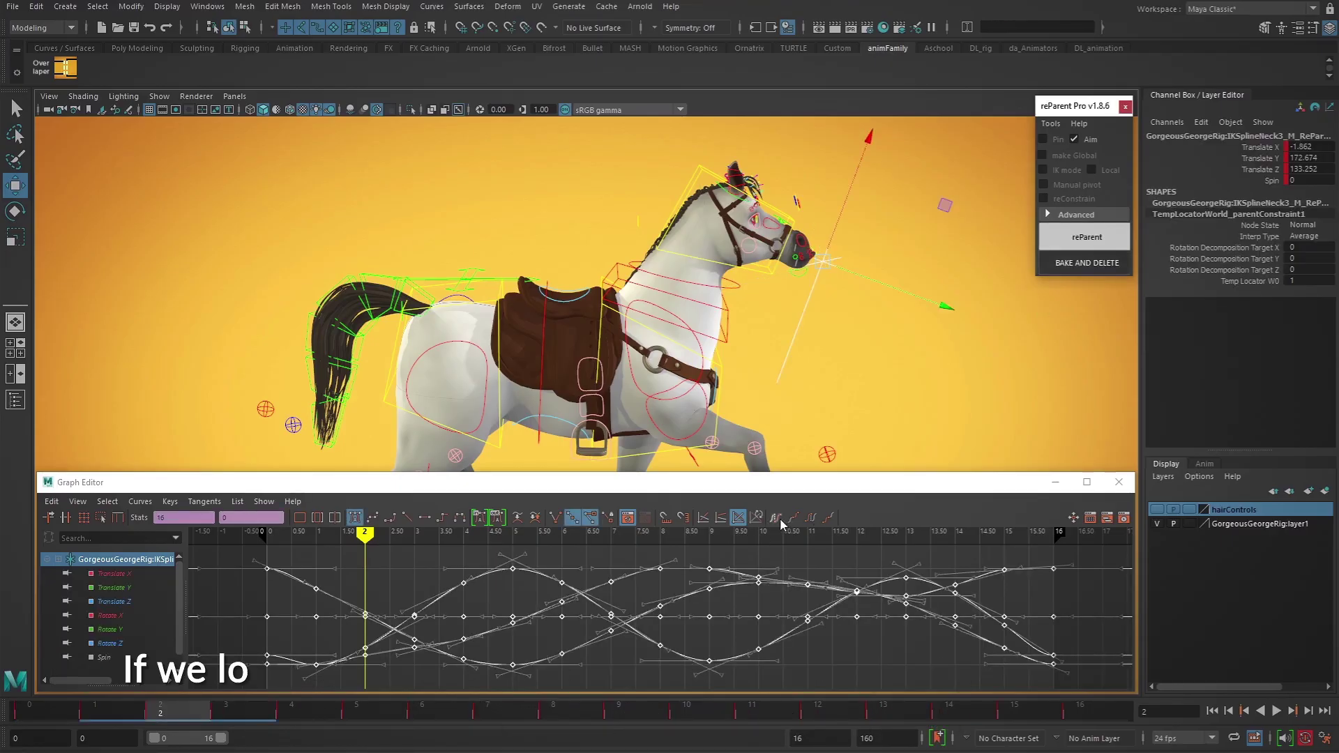
drag(785, 600, 844, 593)
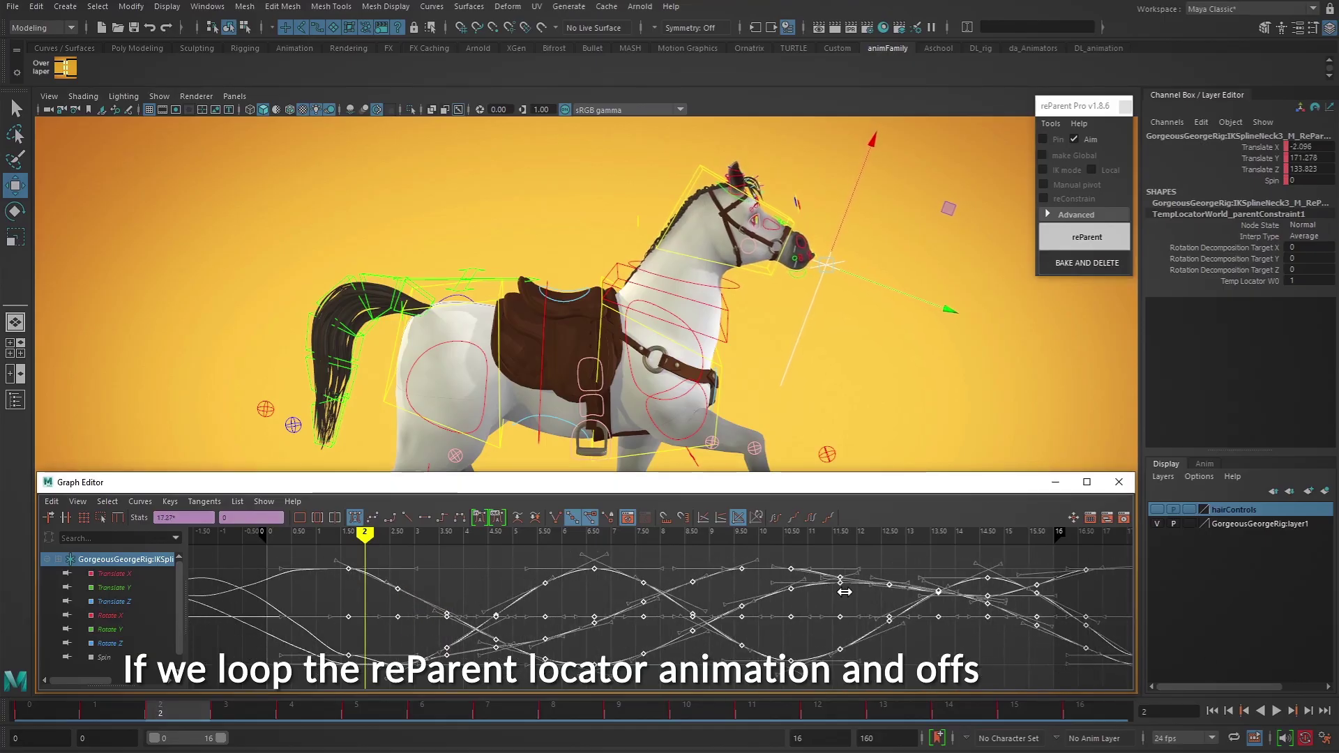
click(1291, 711)
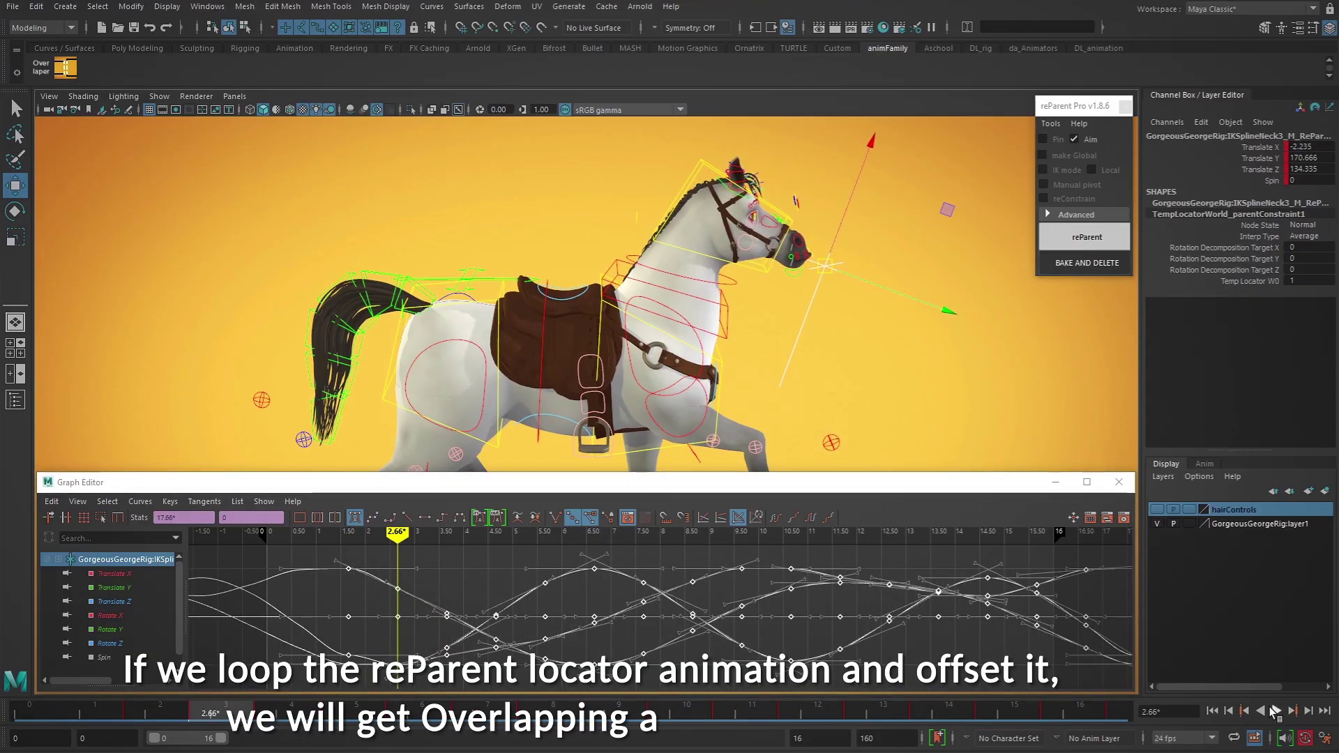
click(1274, 711)
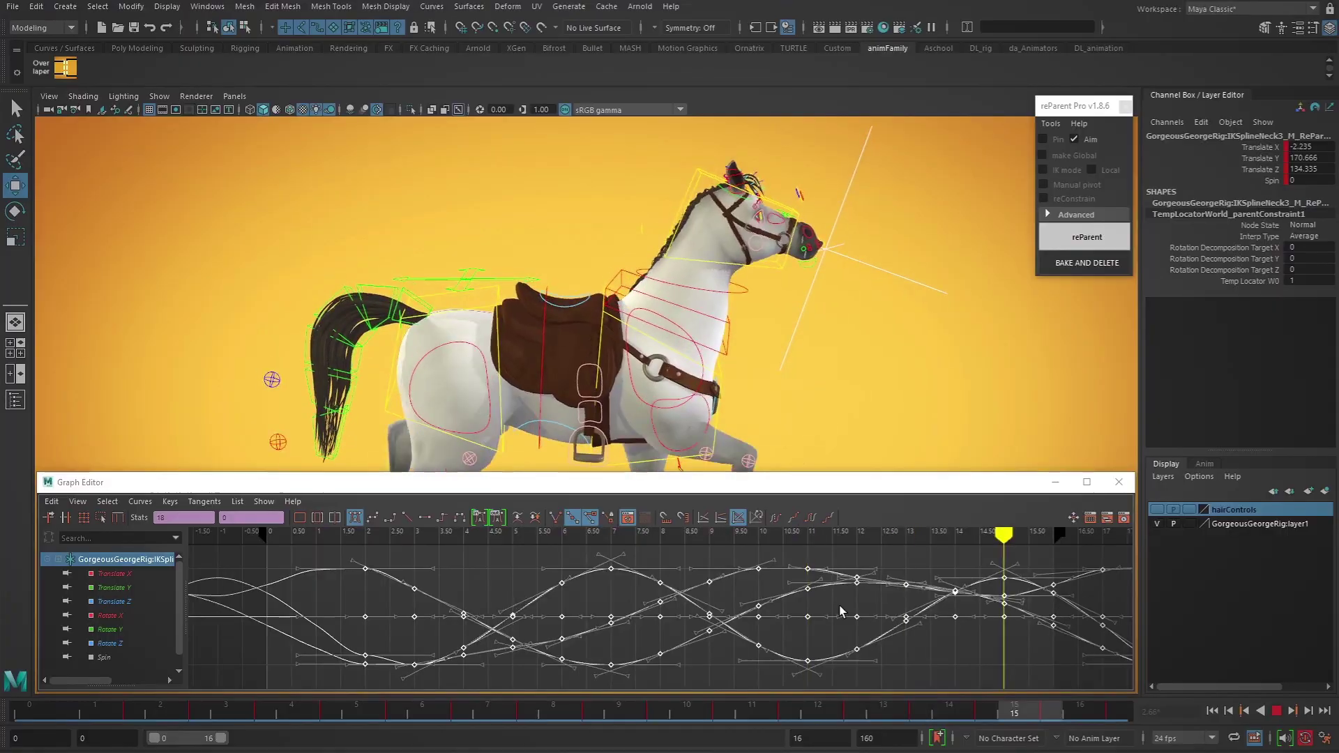
key(ctrl+z)
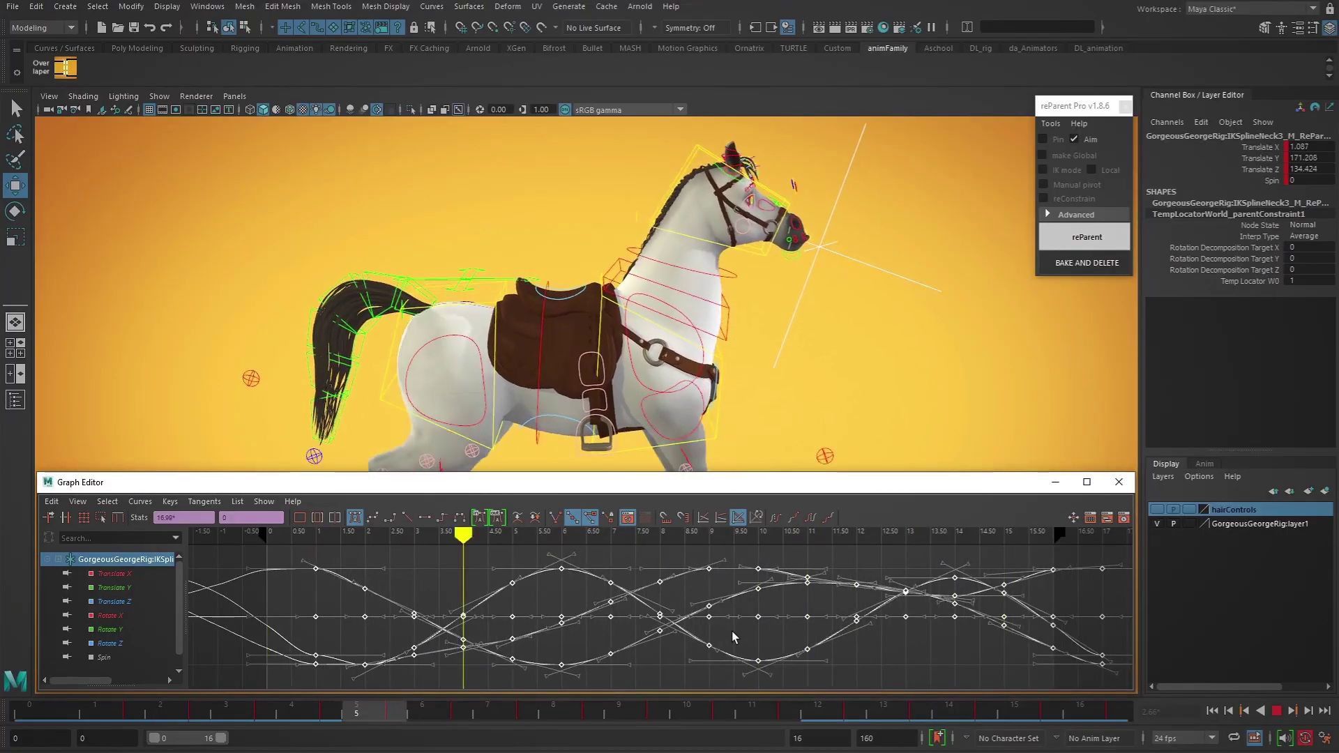
click(1275, 711)
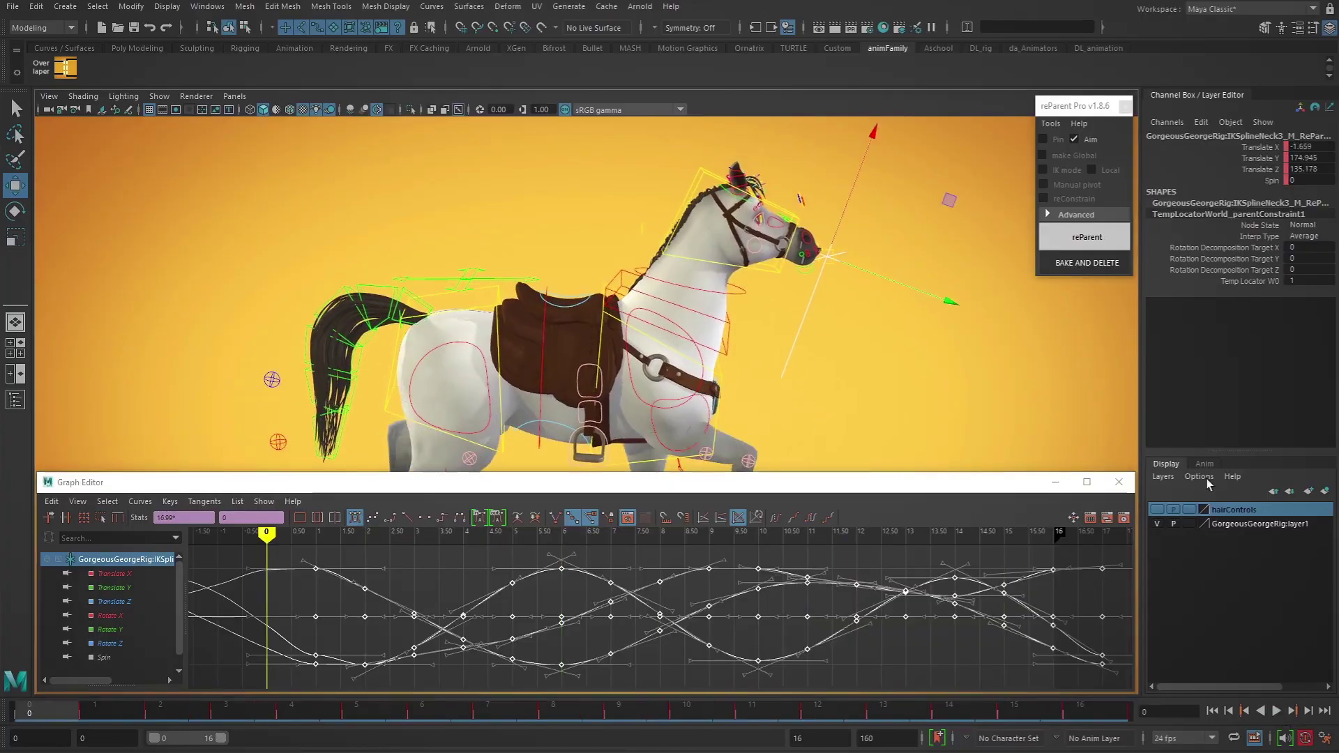
click(1104, 269)
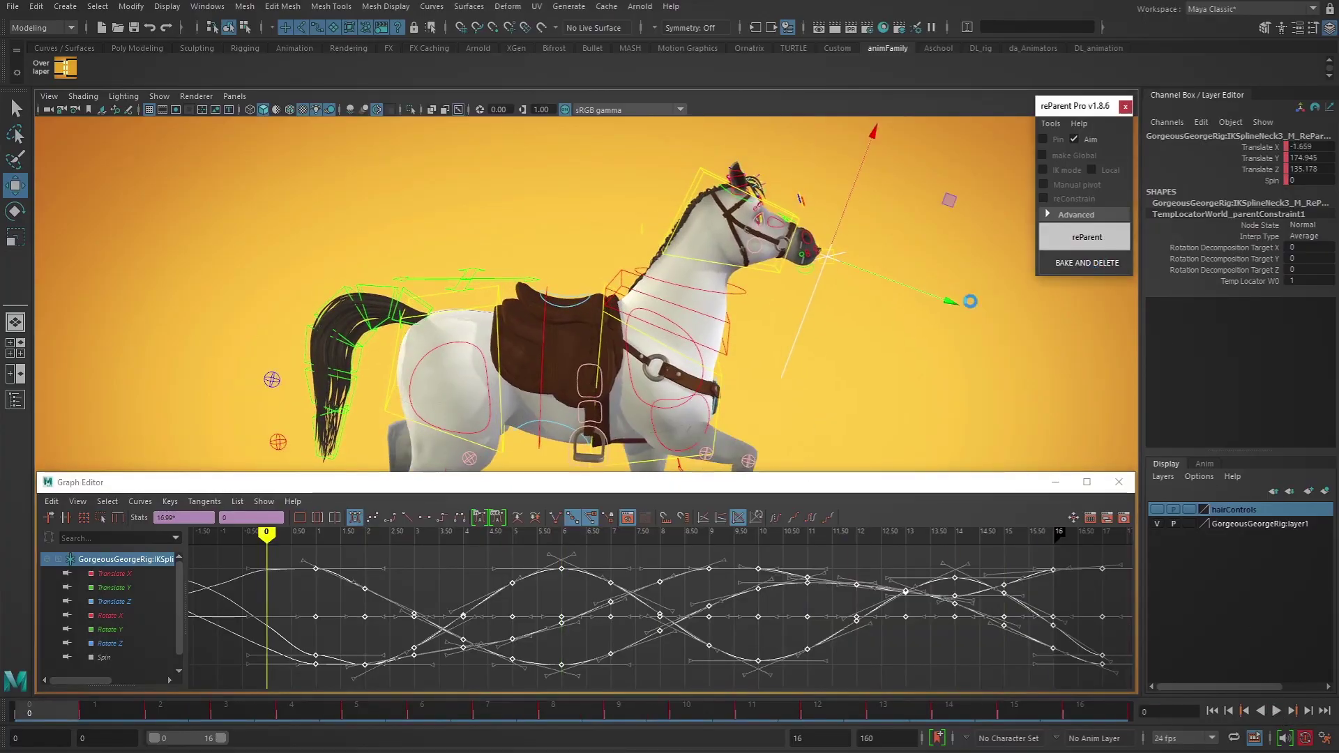
- Give FKmiddleFaceUp_M an aim locator, review its overlap, then bake and delete the locator
click(782, 217)
key(f)
key(e)
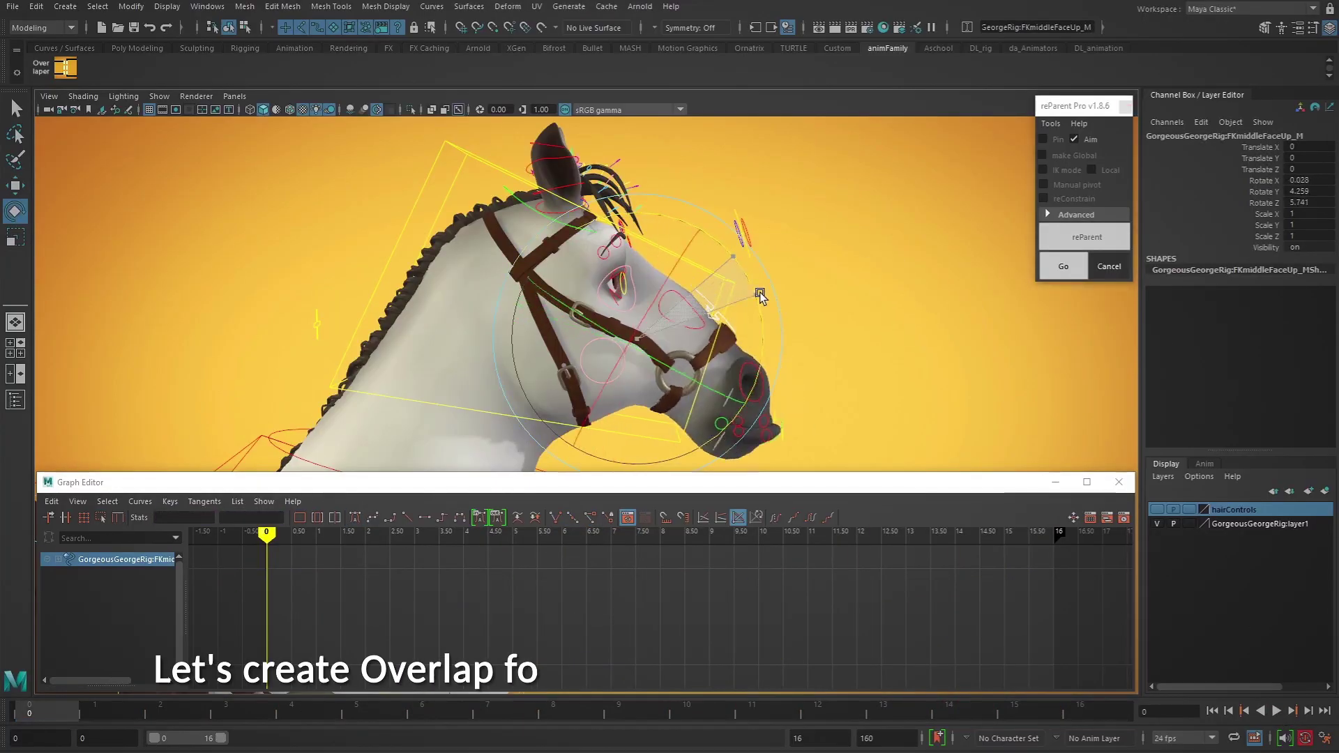
click(1065, 239)
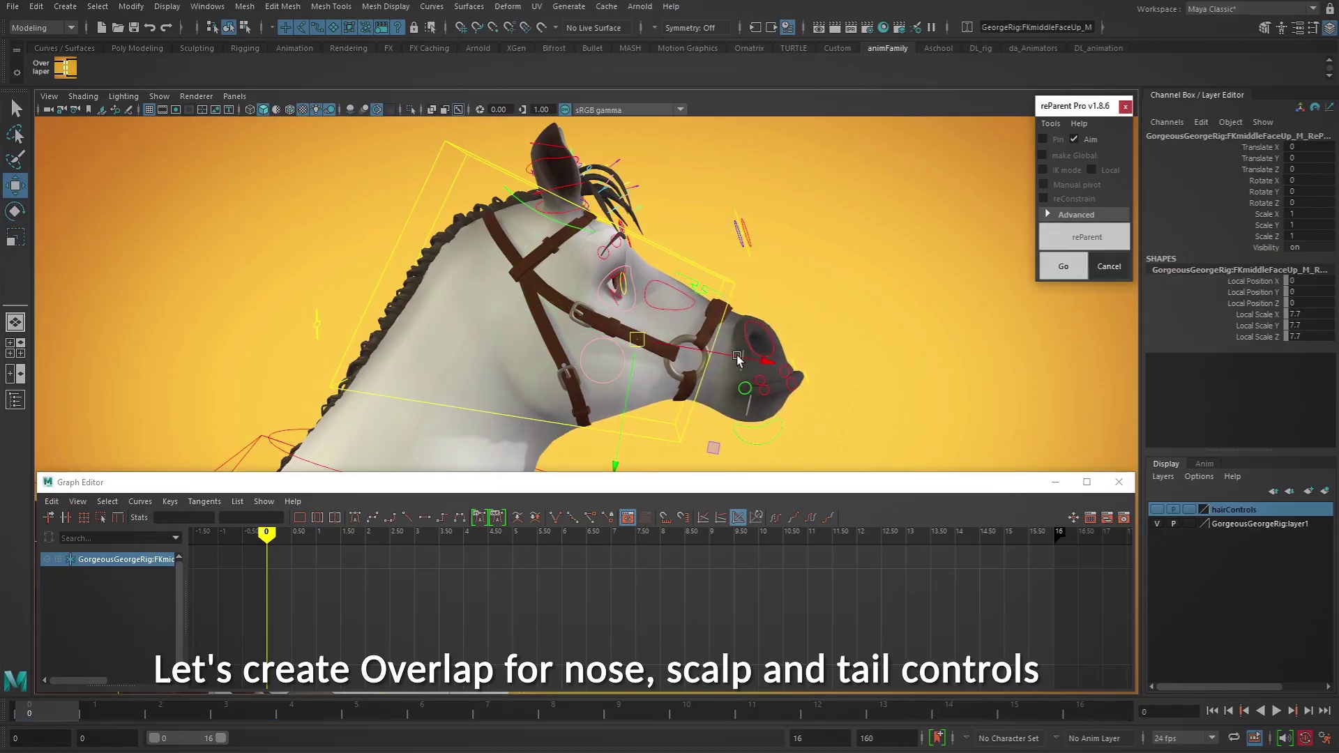
click(1067, 270)
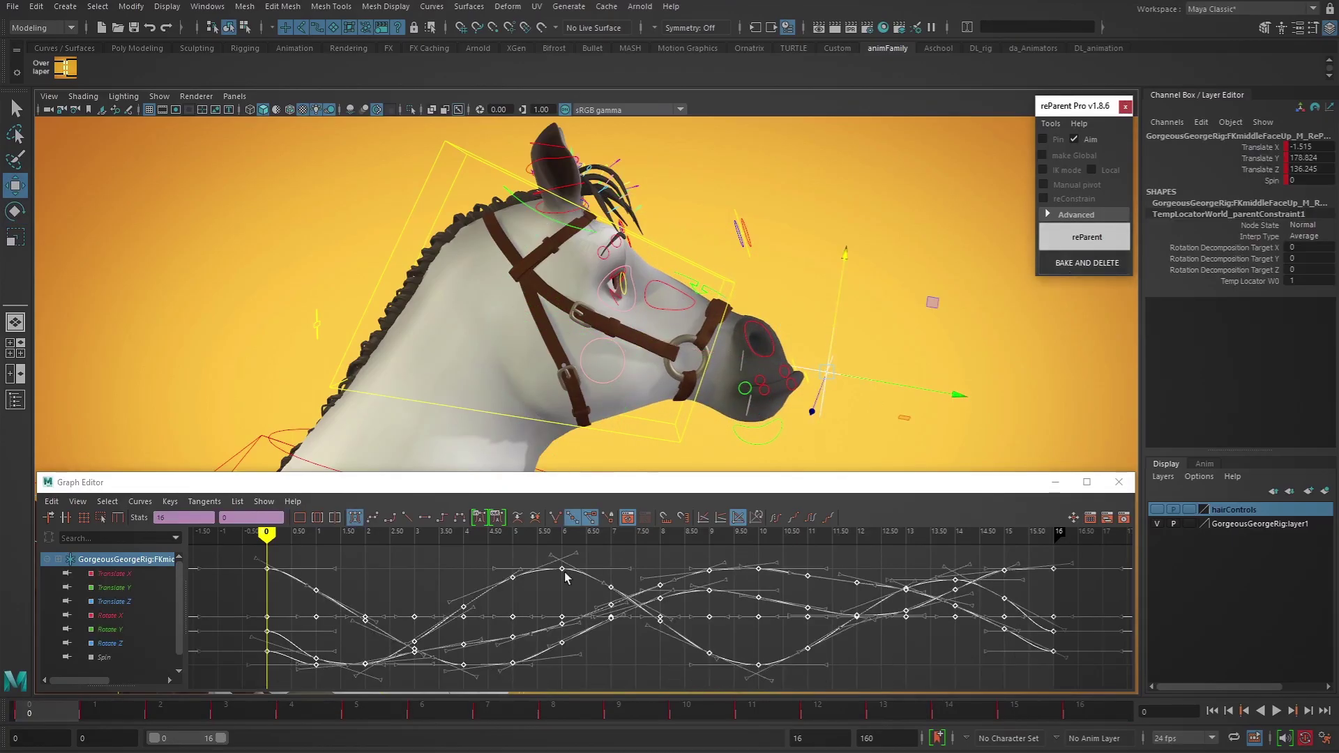
key(alt+v)
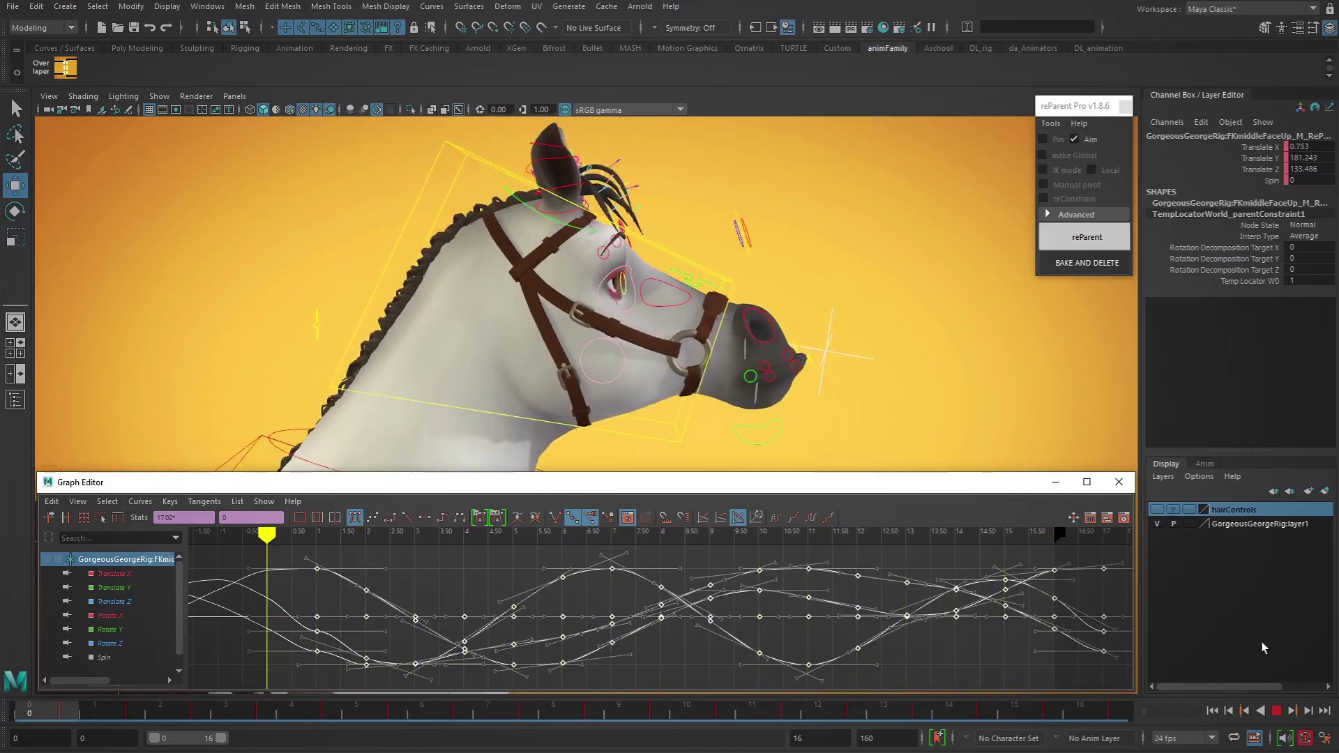
click(1101, 262)
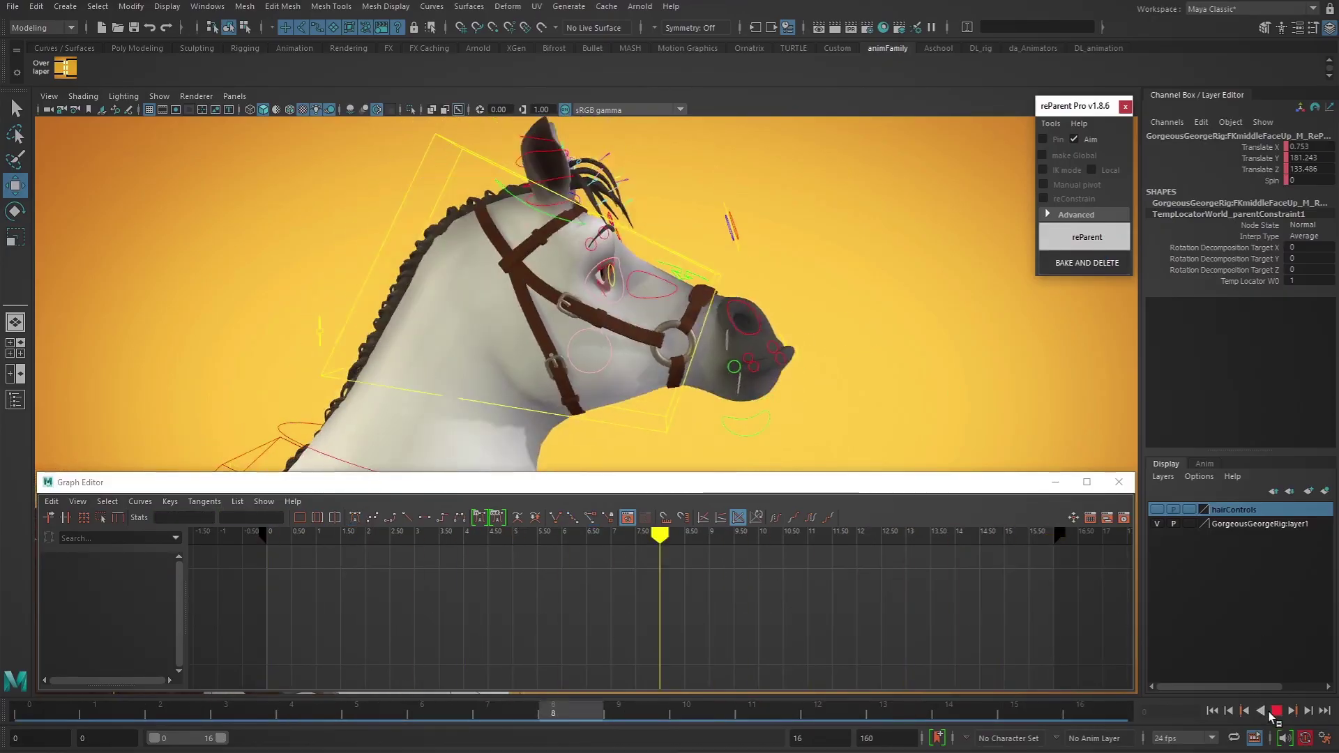
- Aim-locate the upper head control, shift its keys about a frame later, and review playback
click(572, 225)
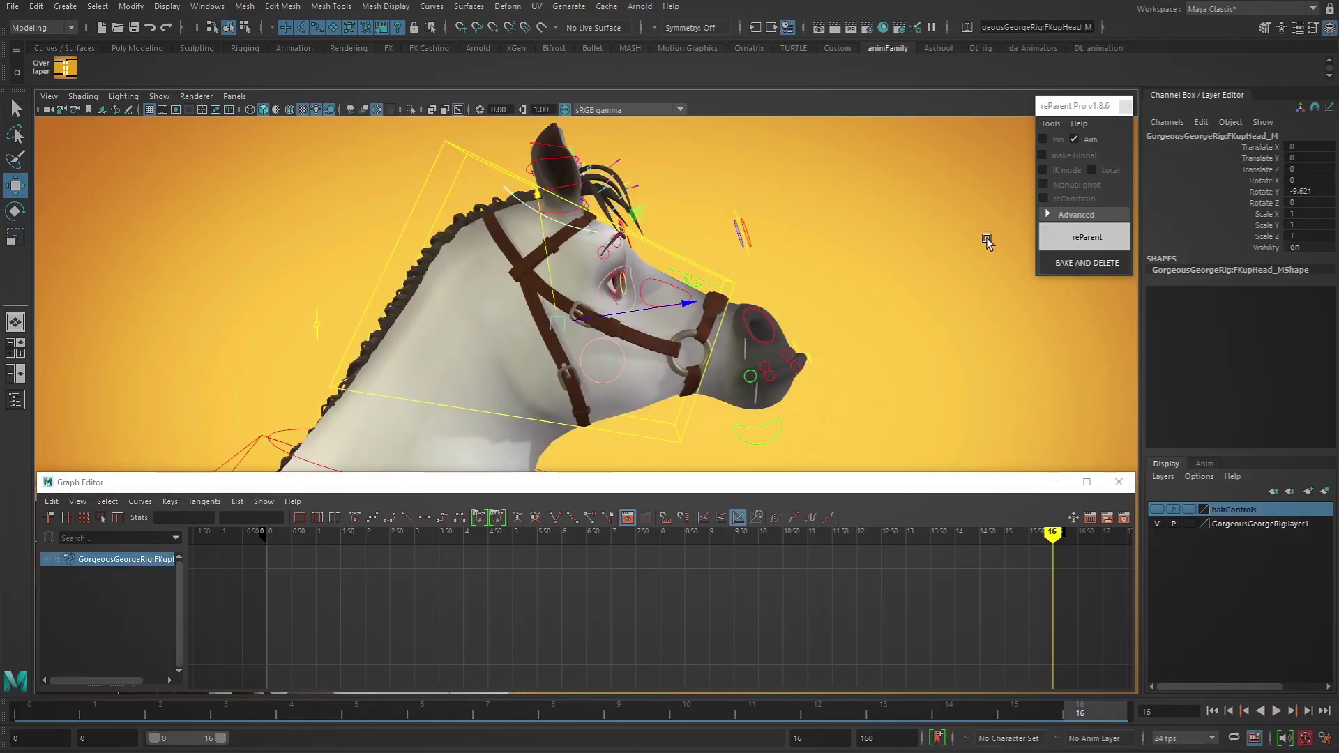
click(1086, 237)
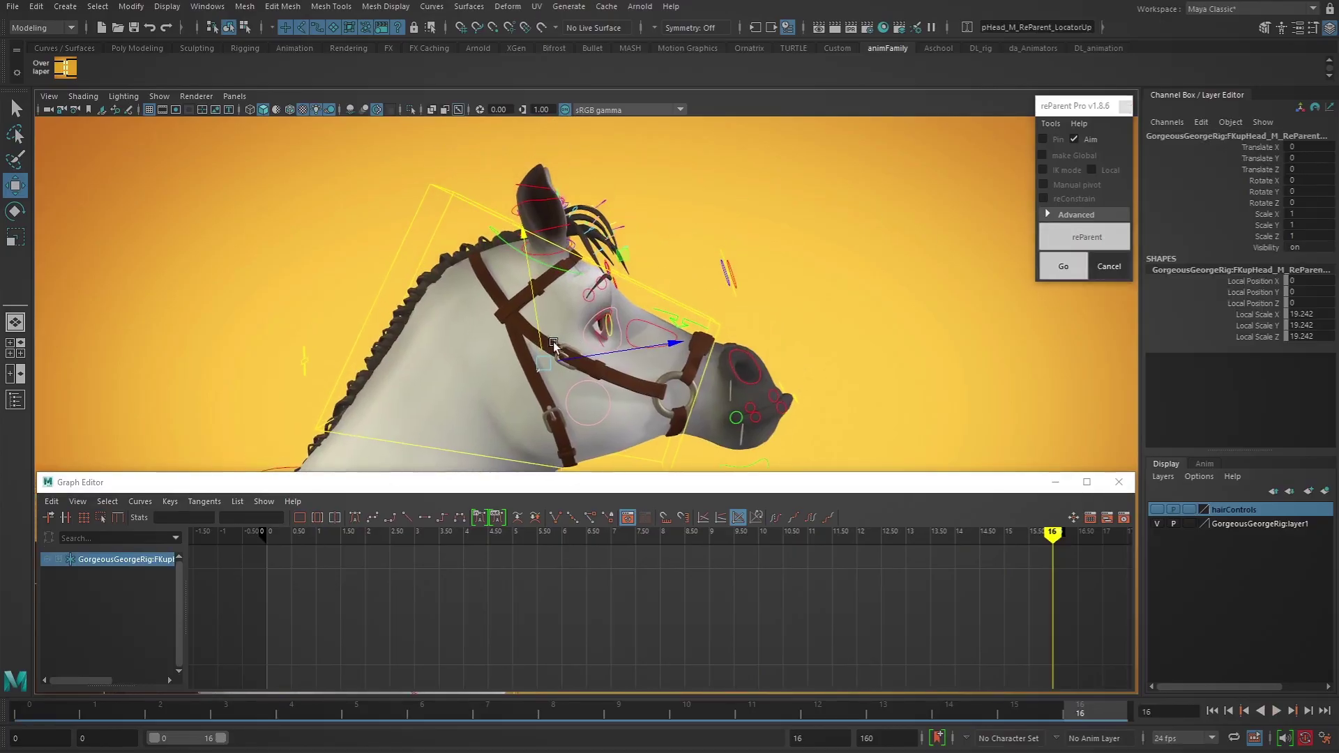
click(1062, 273)
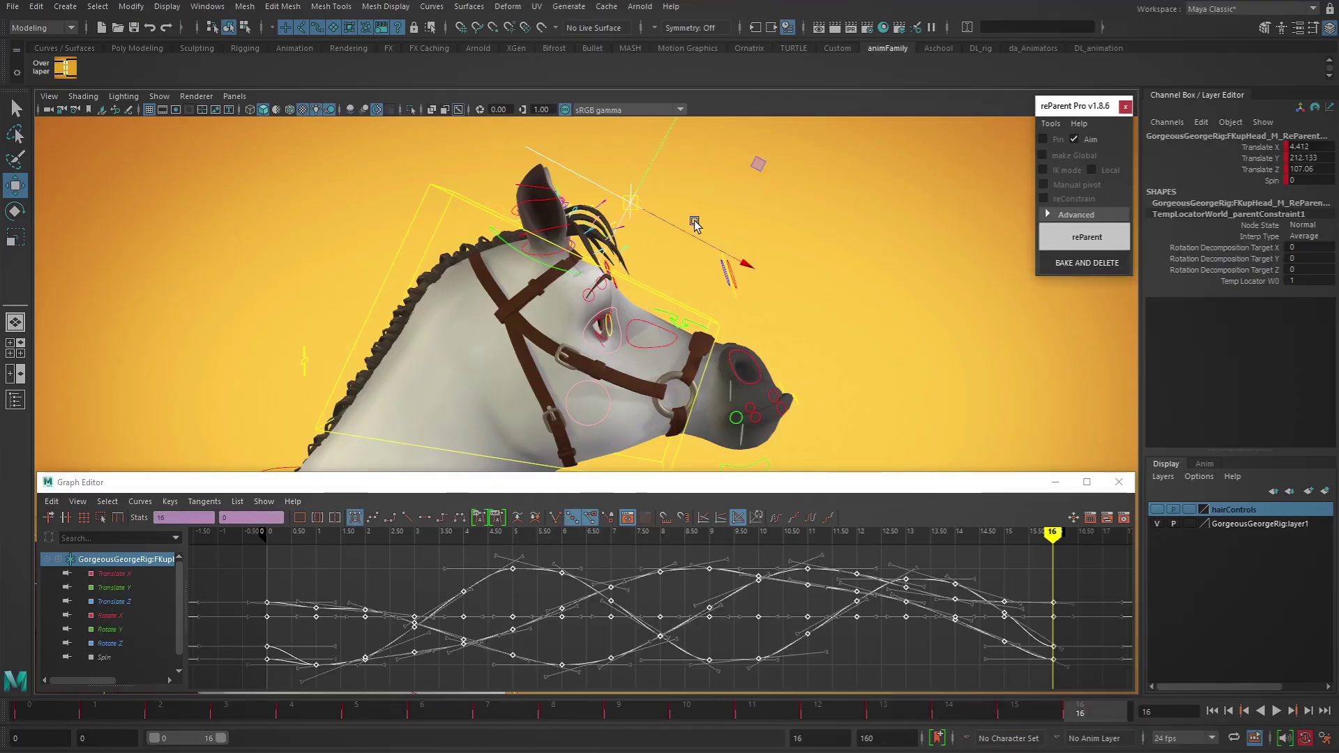
click(780, 519)
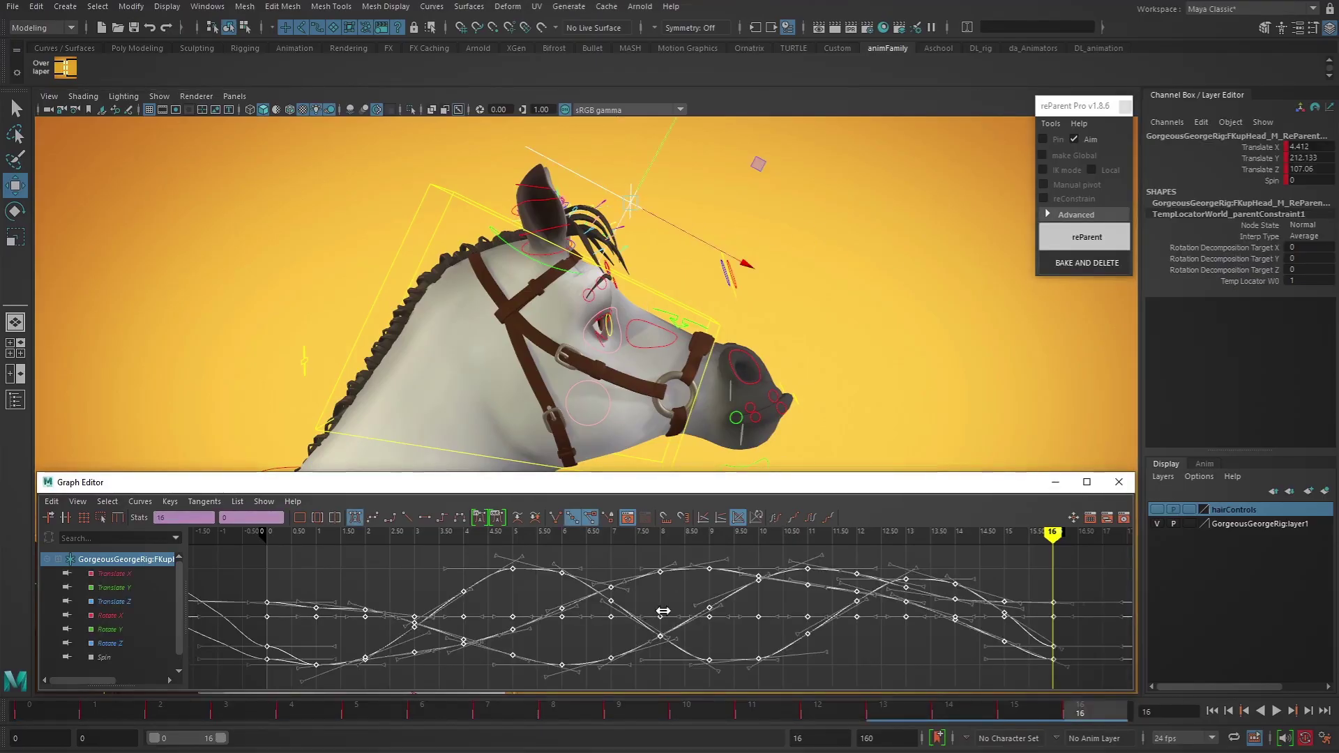
shift+middle_drag(662, 612, 728, 607)
click(1276, 711)
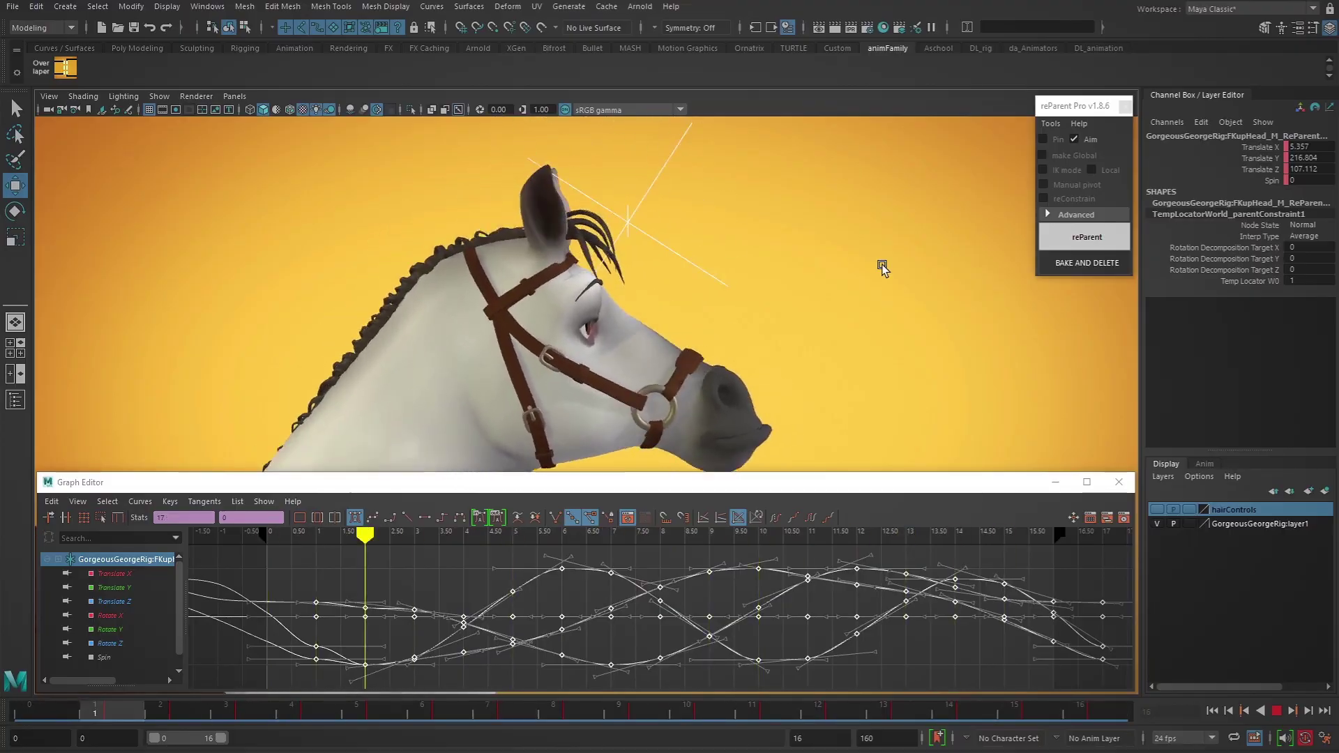
key(Escape)
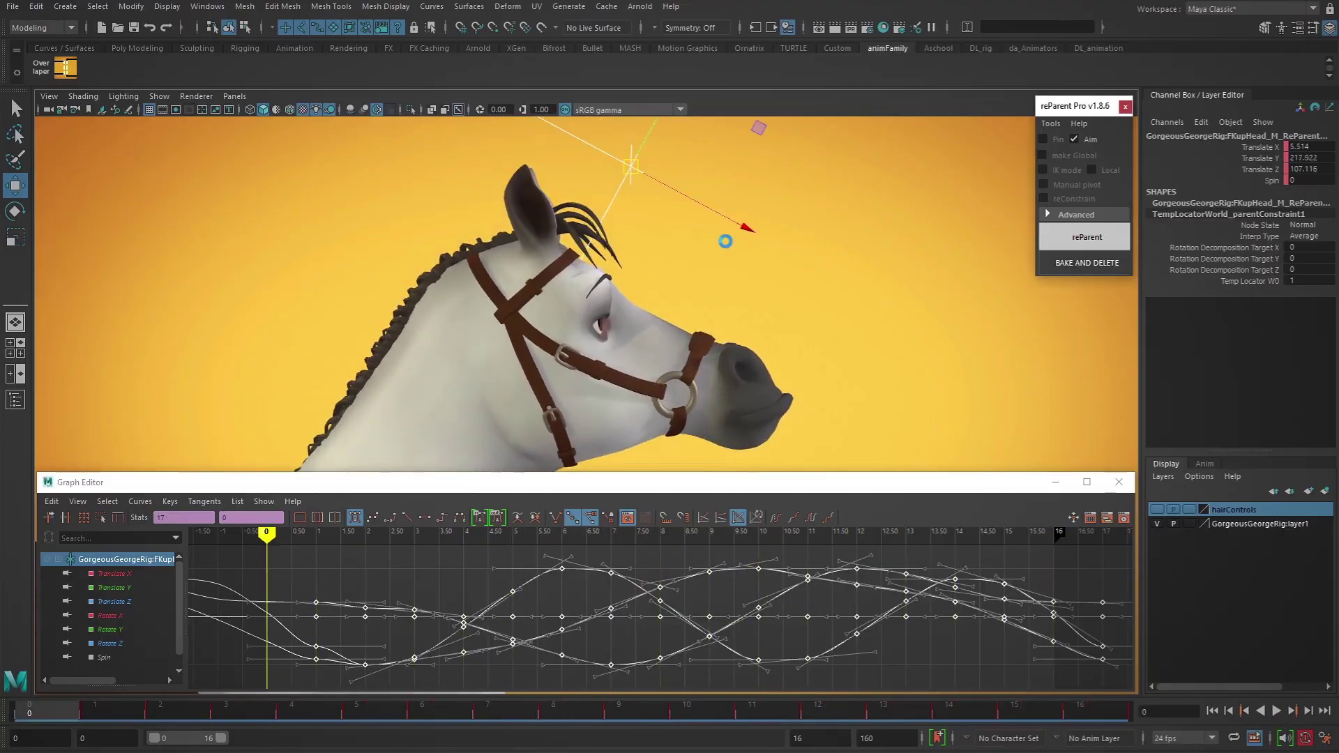
- Select the right ear chain from FKEar1_R, raise the aim locator above the ear, and apply Go
click(550, 253)
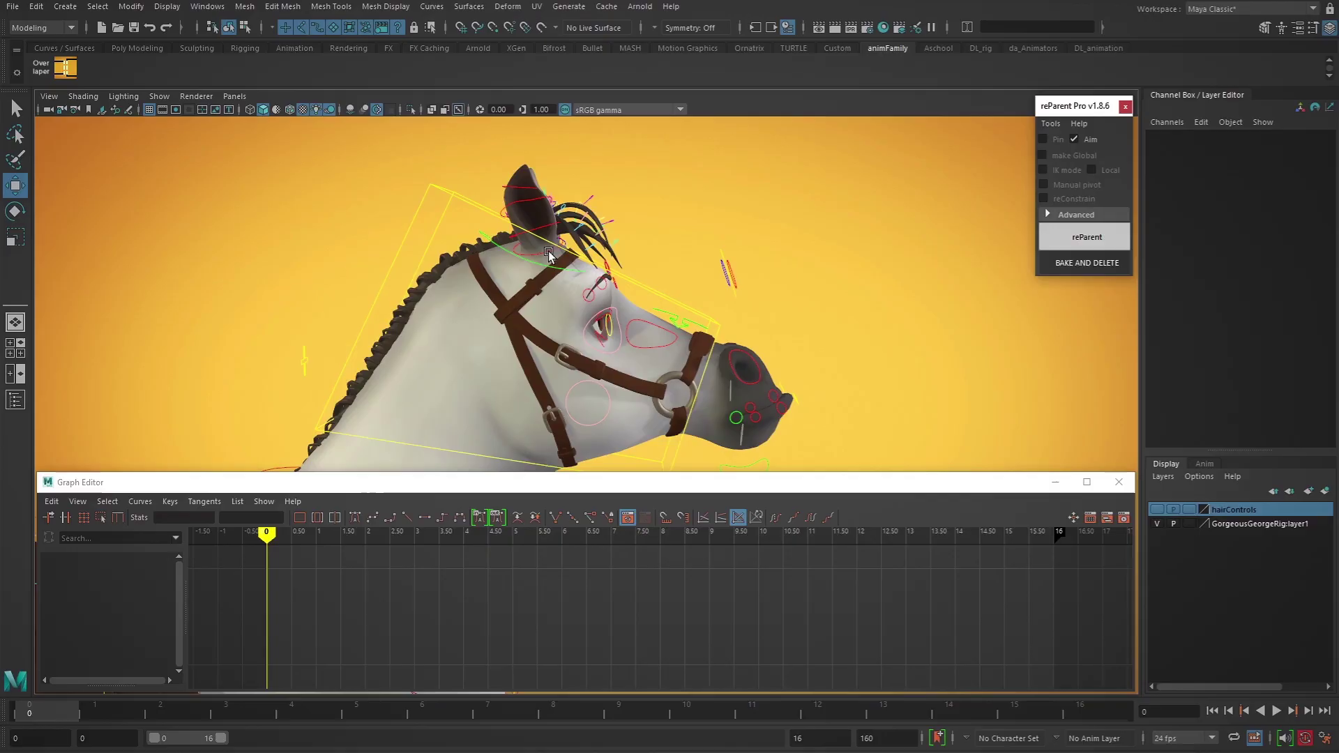
click(539, 251)
click(1052, 126)
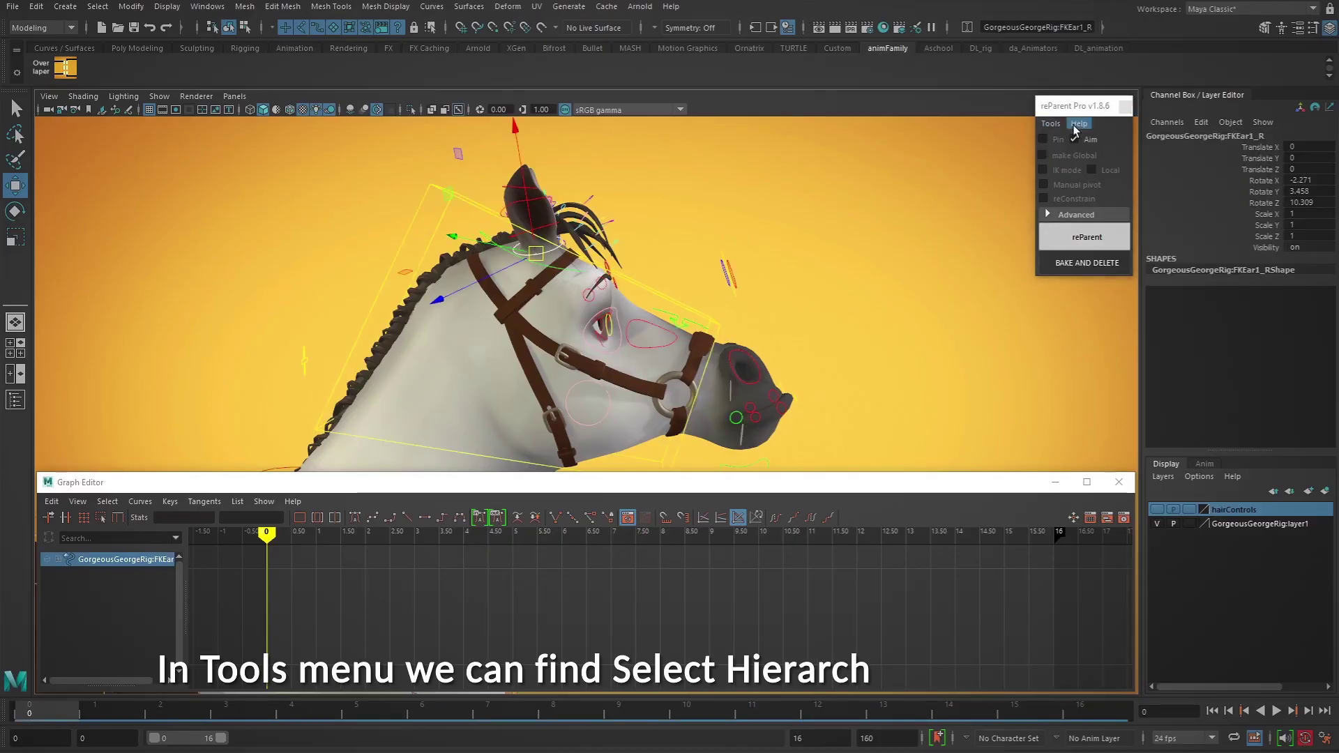
click(1072, 161)
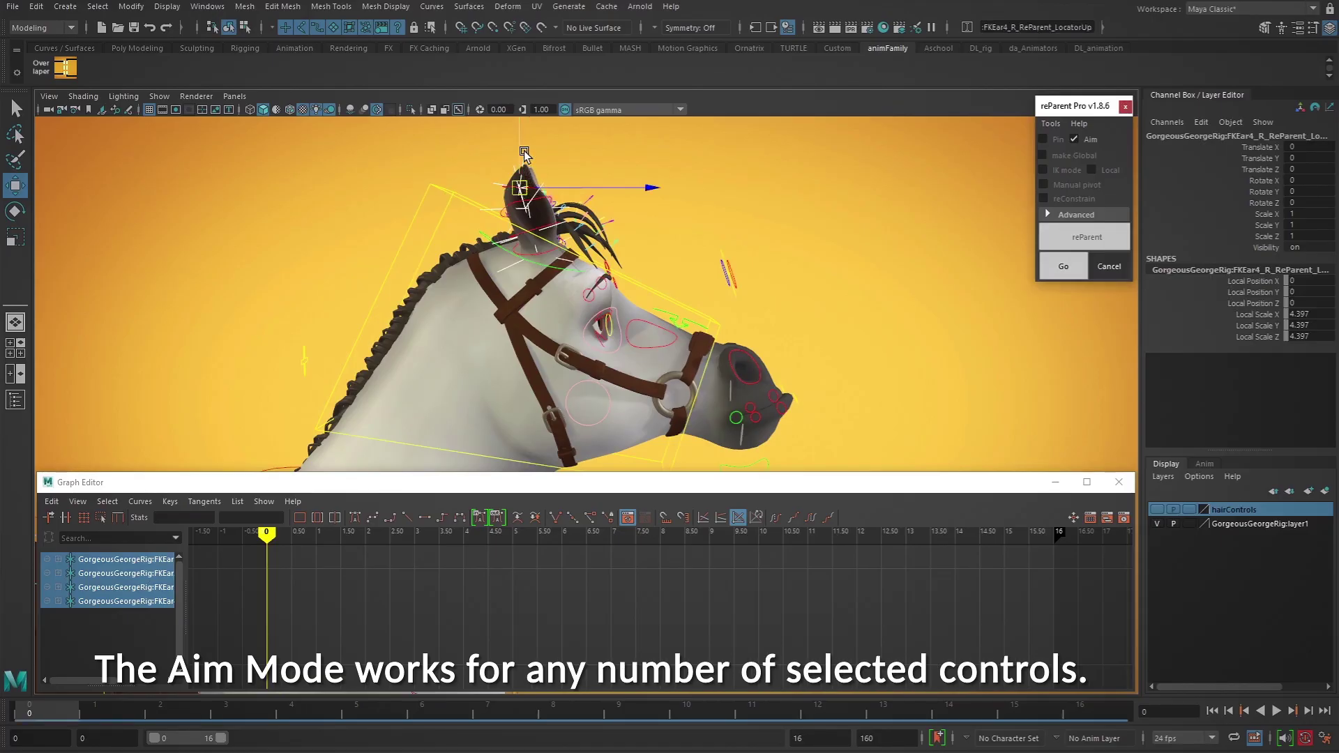
drag(520, 154, 529, 93)
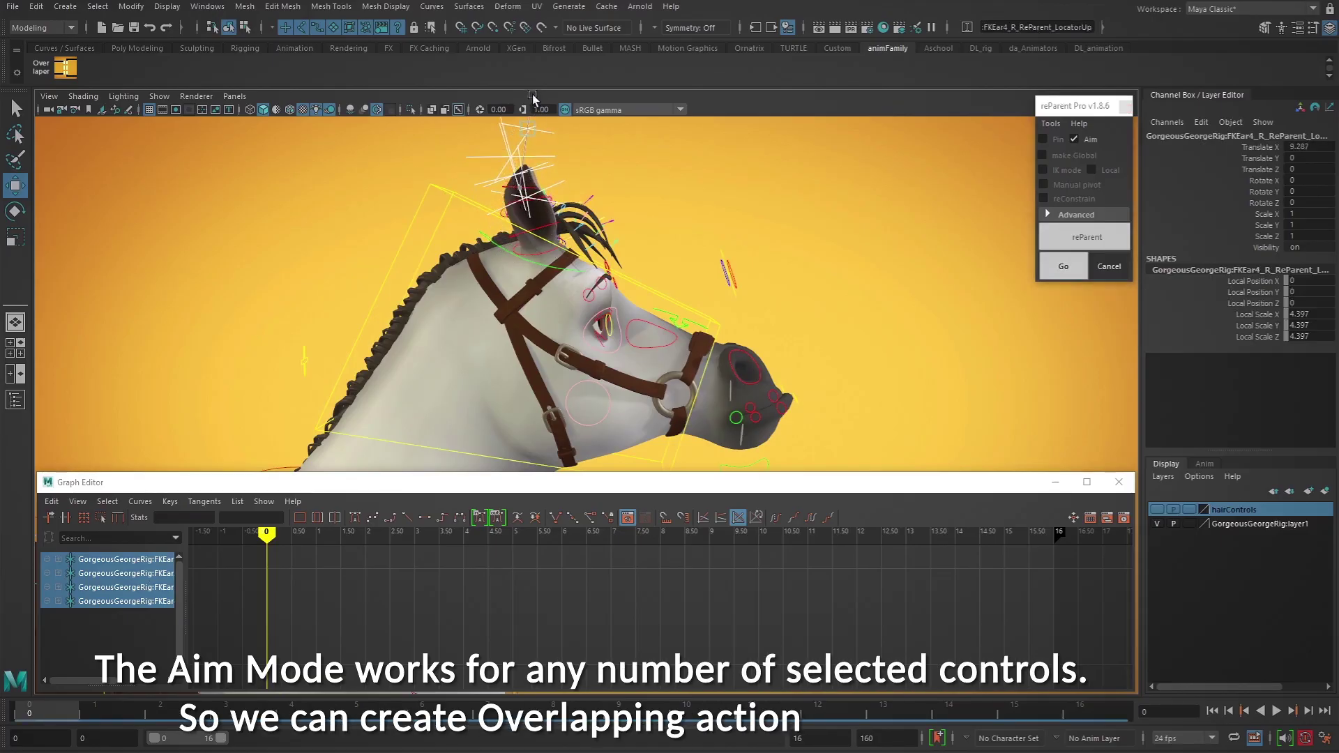
click(1055, 242)
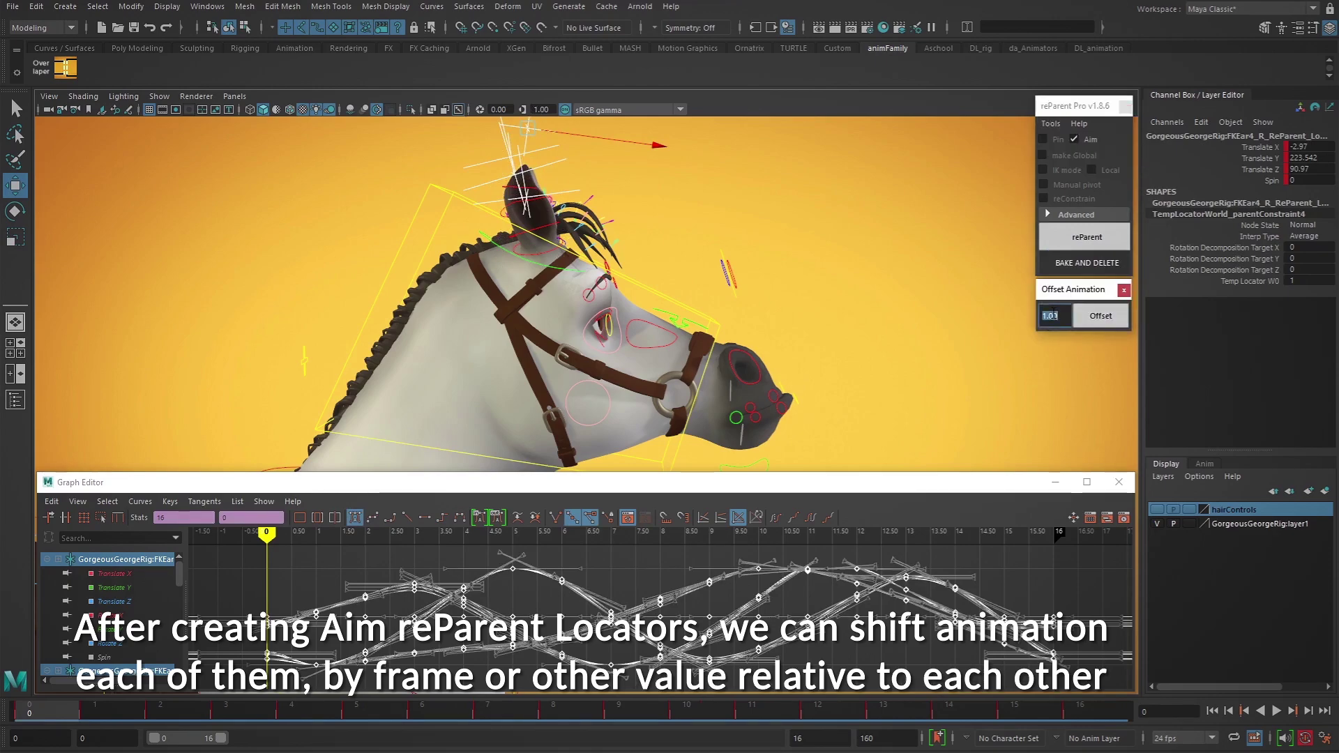
- Stagger the ear locator keys with repeated Offsets, review playback, then select all curve keys
click(1102, 319)
click(1103, 325)
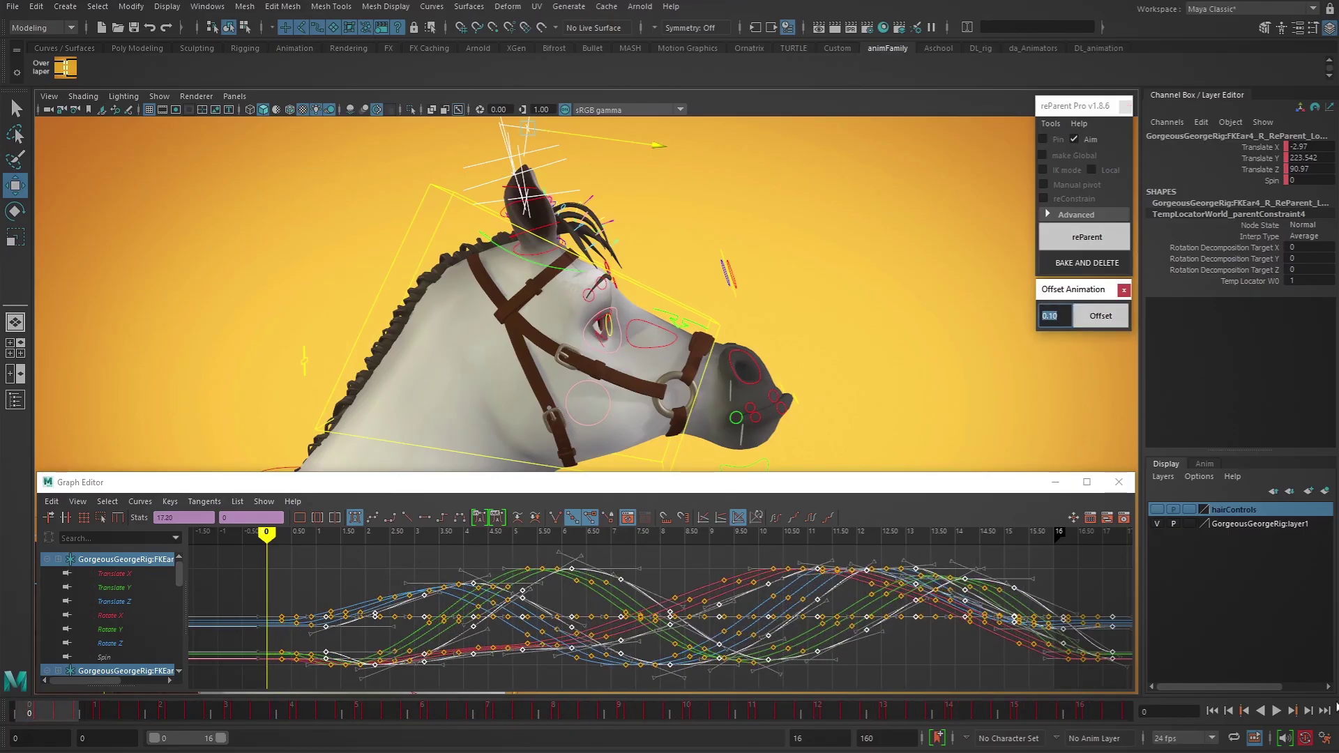
click(1279, 712)
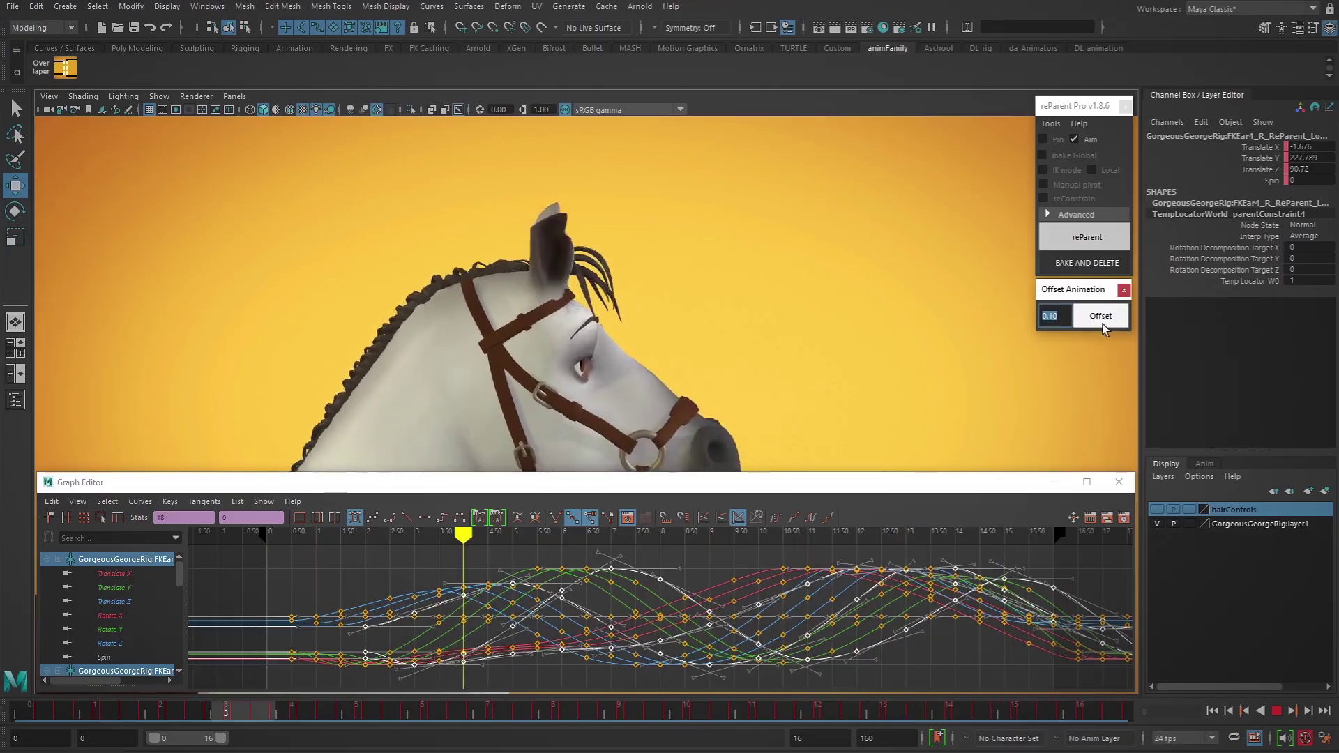
click(1102, 328)
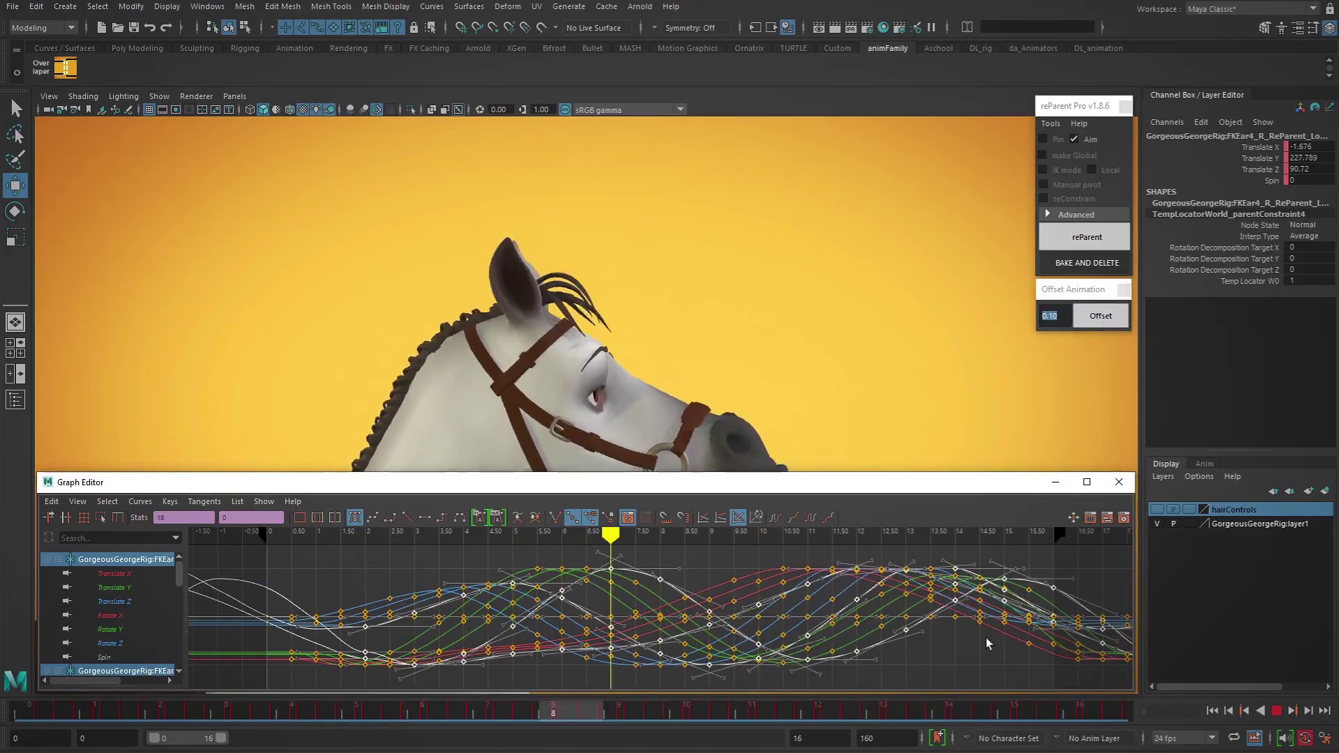
click(970, 577)
drag(1124, 681, 193, 549)
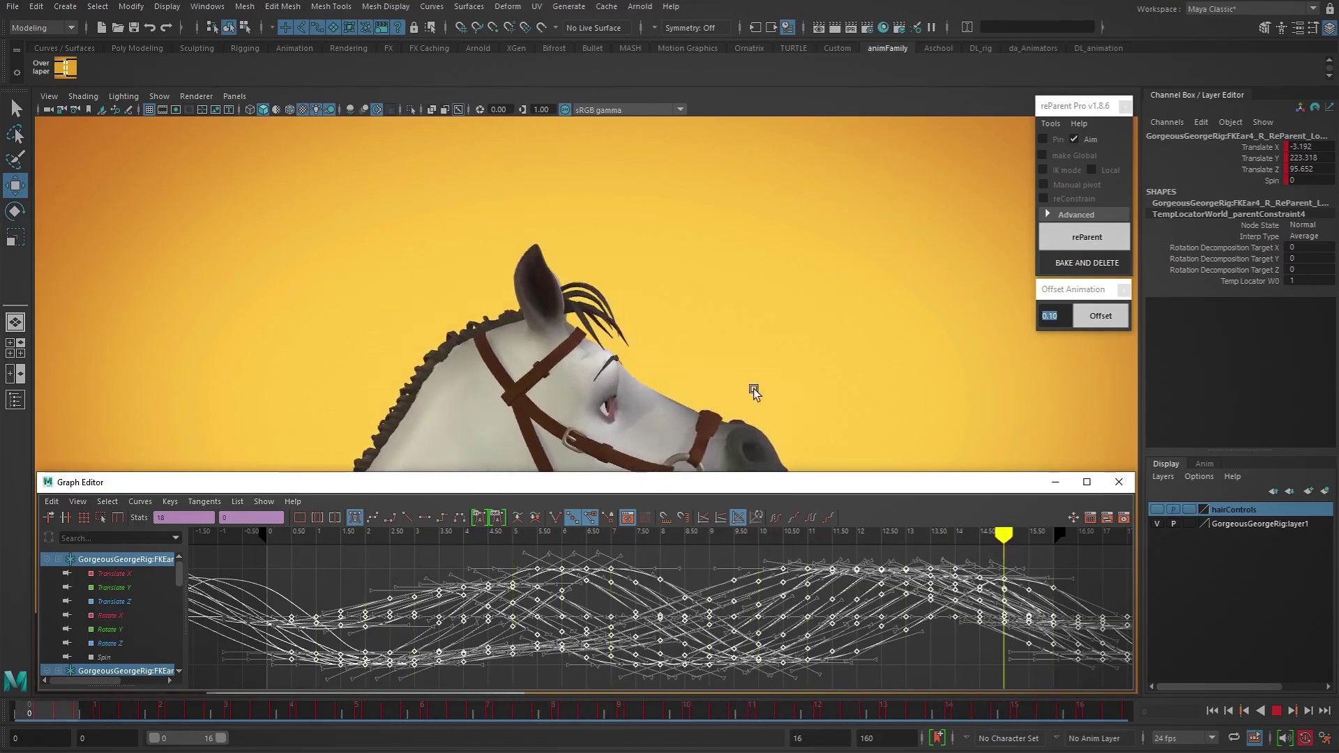
- Select the FKTail0_M hierarchy, create and move aim locators, and bake the tail aim animation
click(567, 191)
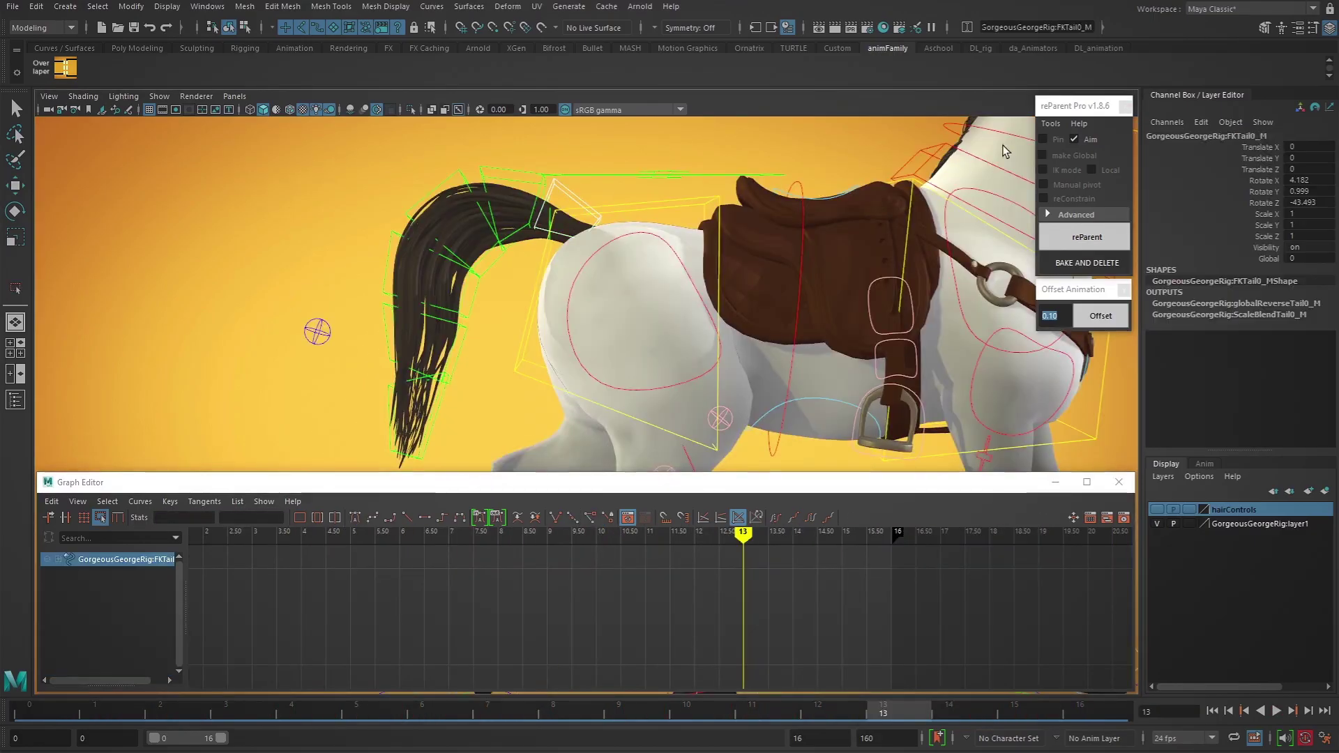
click(1050, 123)
click(1082, 163)
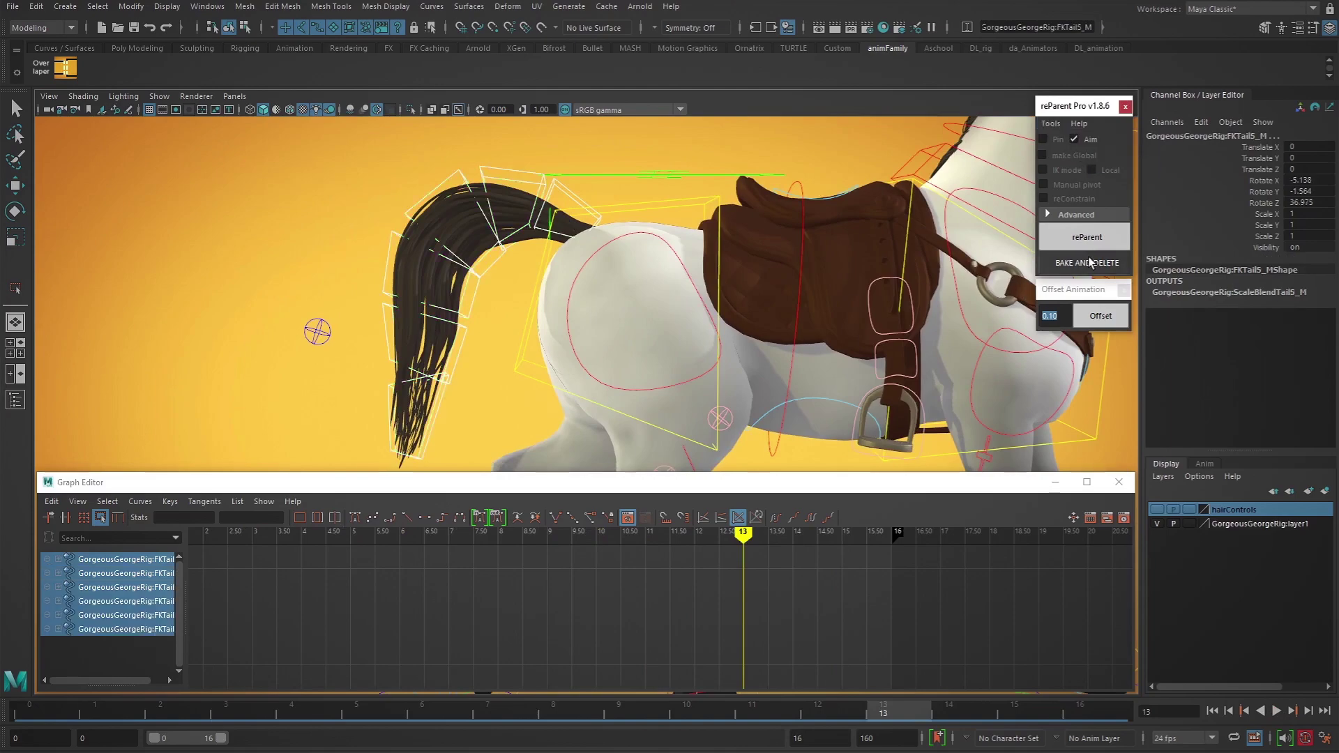
click(1086, 239)
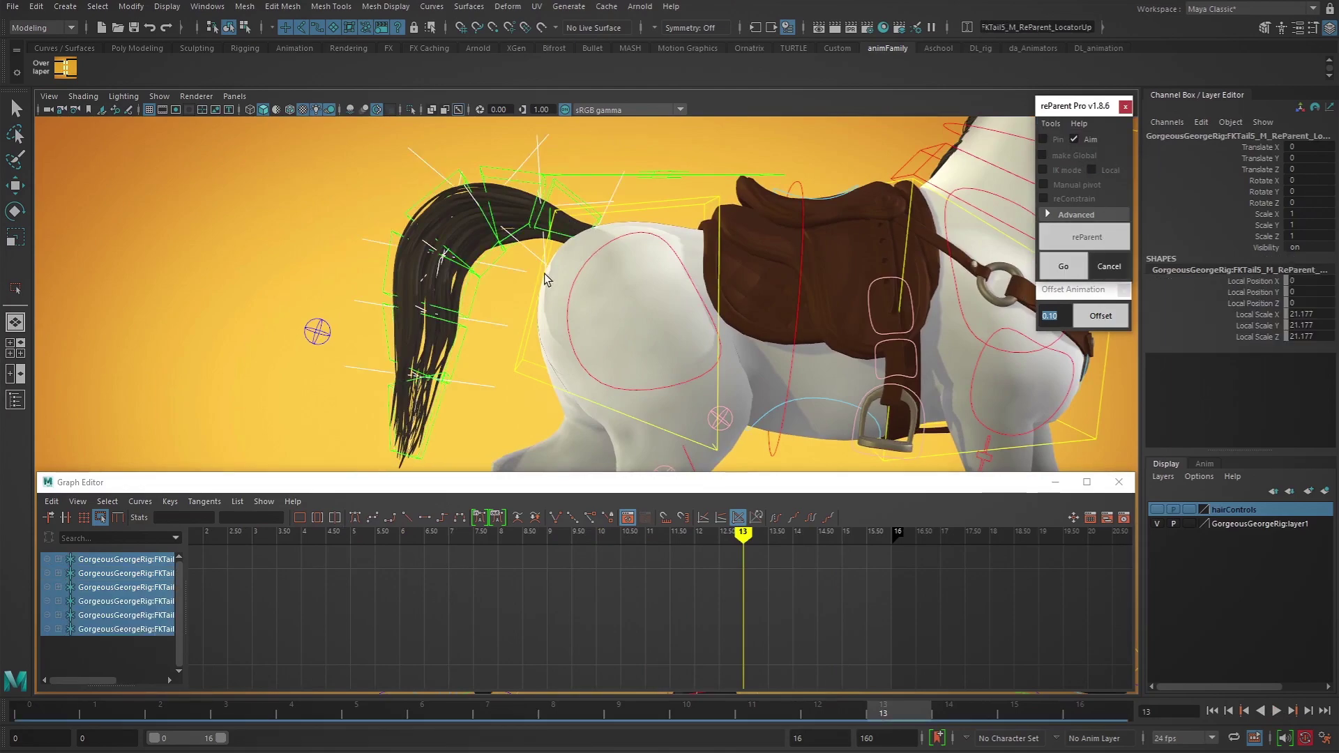
key(w)
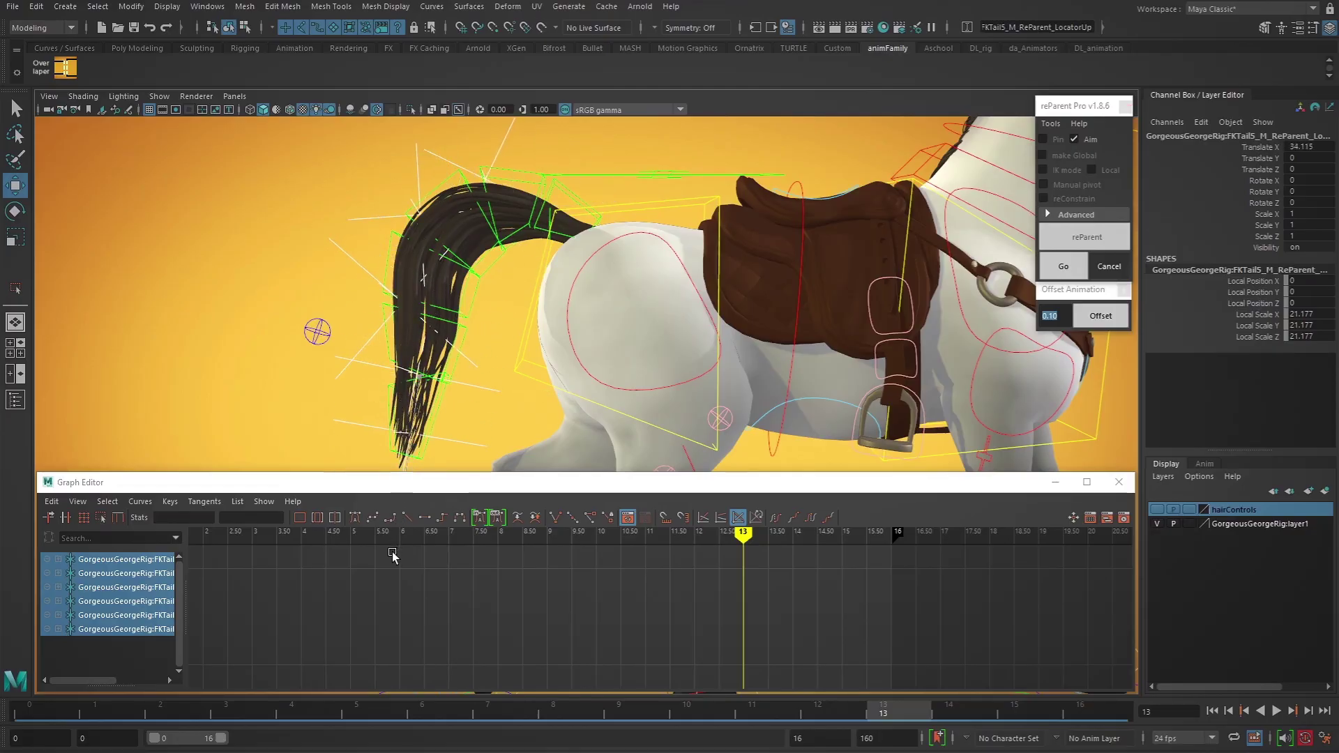
click(1072, 269)
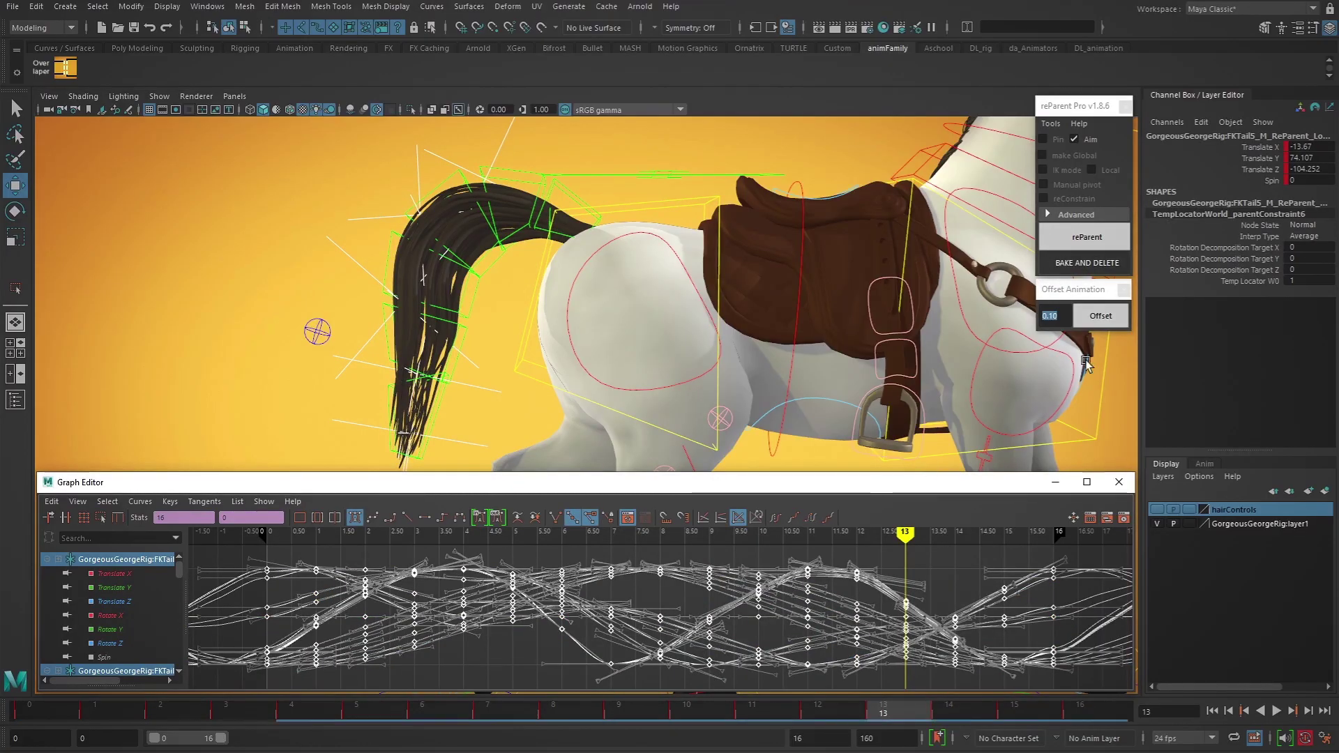
- Stagger the tail locator keys with two Offsets while reviewing the tail swing in playback
click(1113, 317)
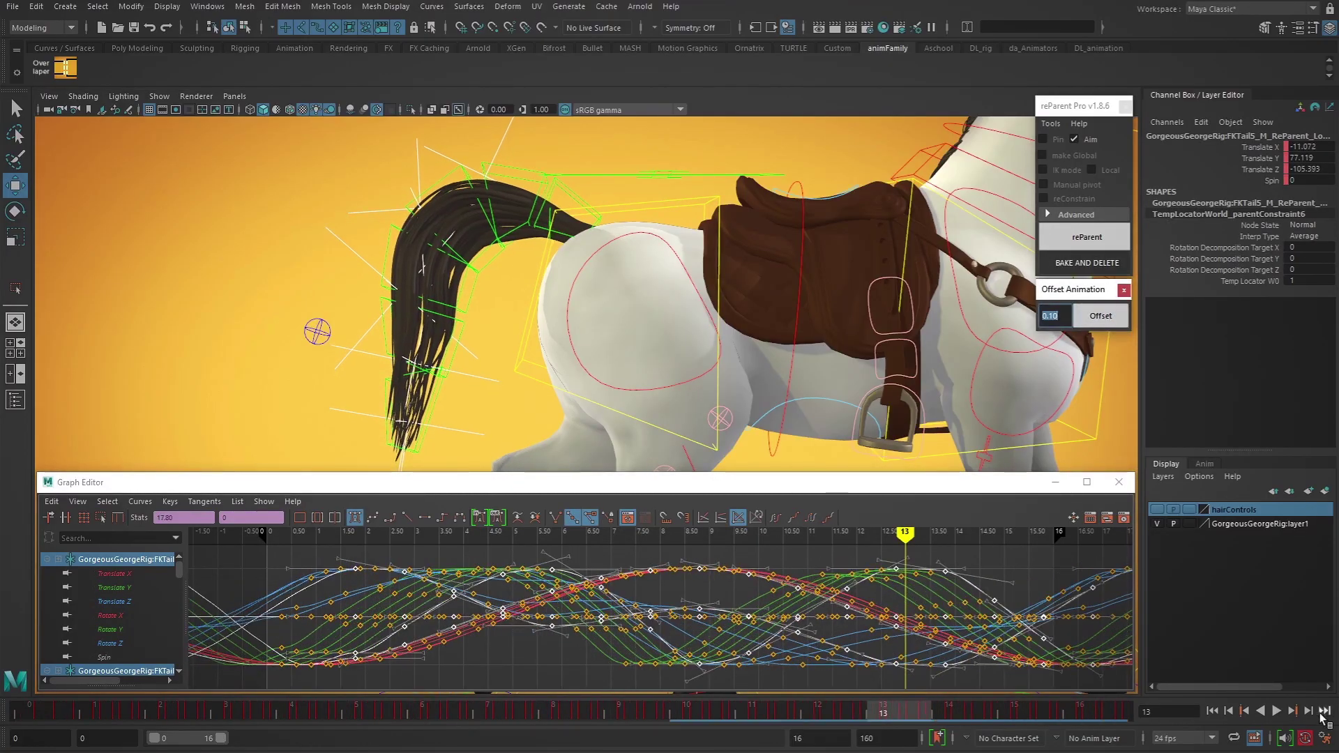
click(1277, 710)
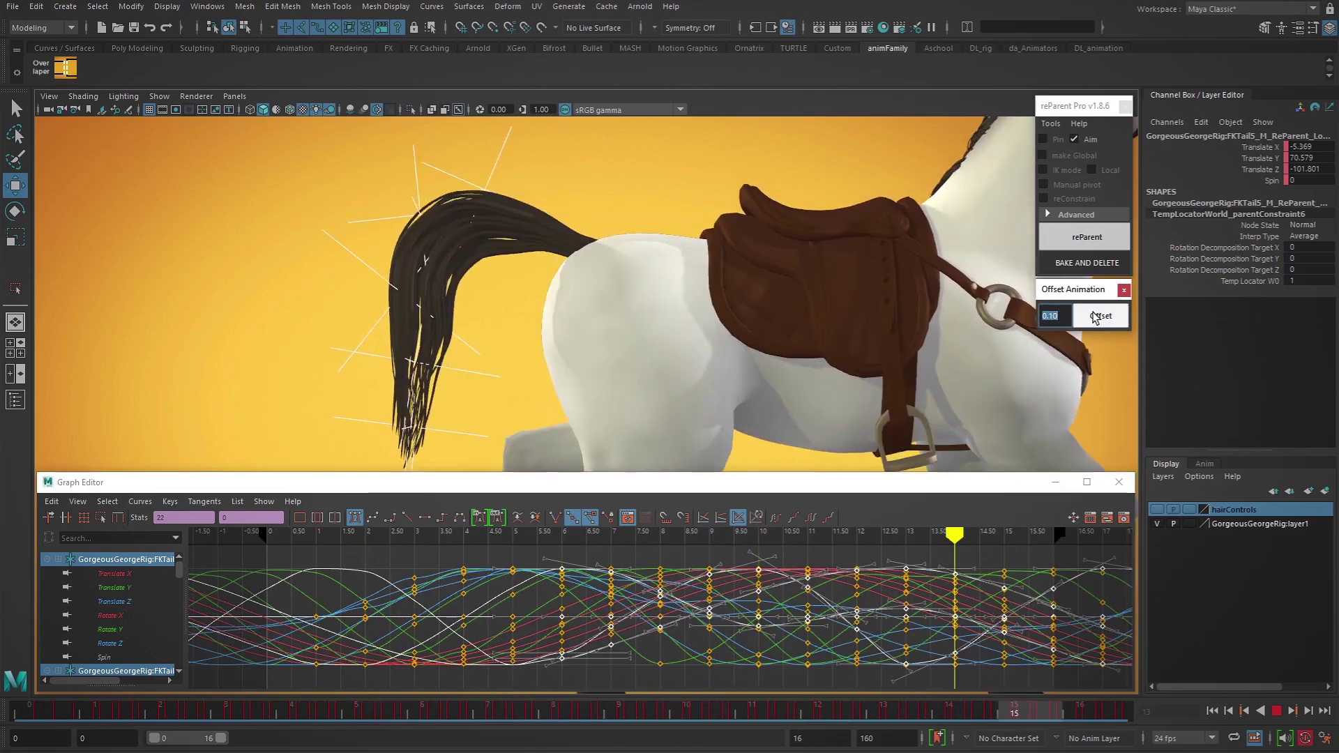
click(1095, 318)
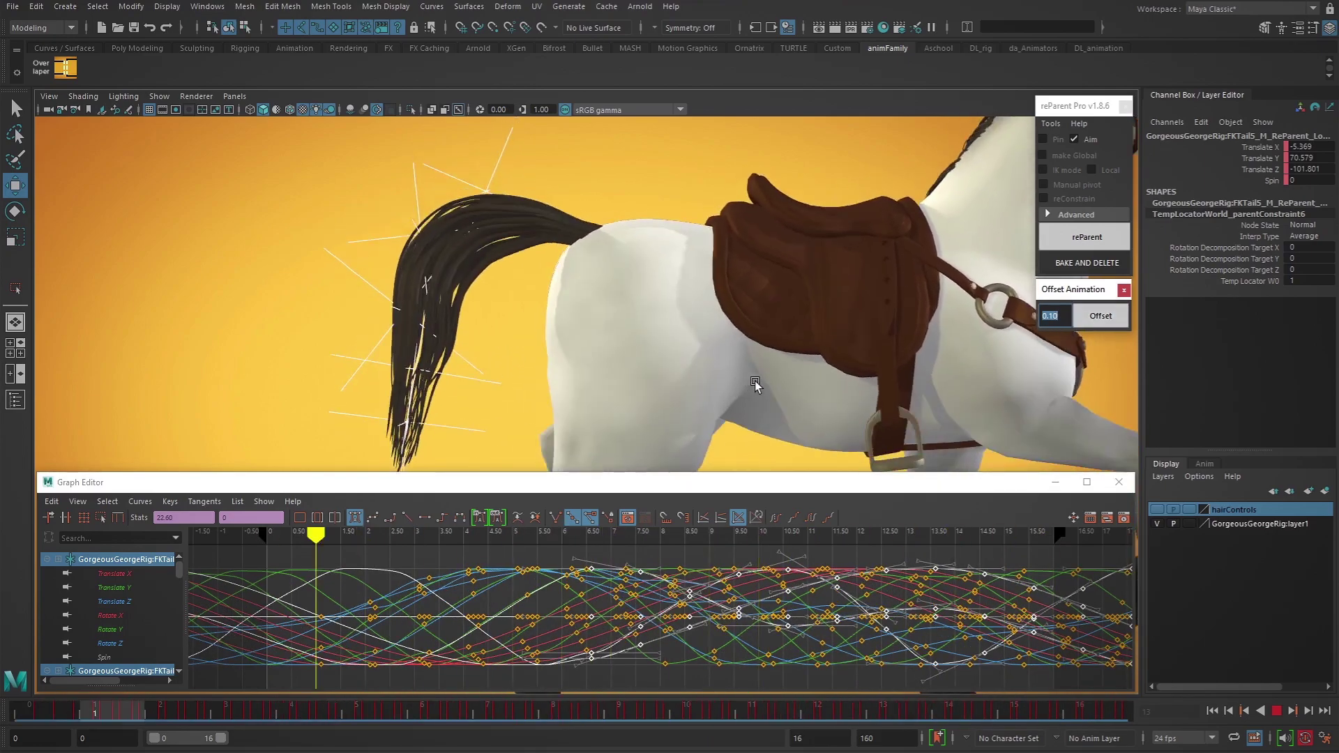
scroll(757, 385, down, 5)
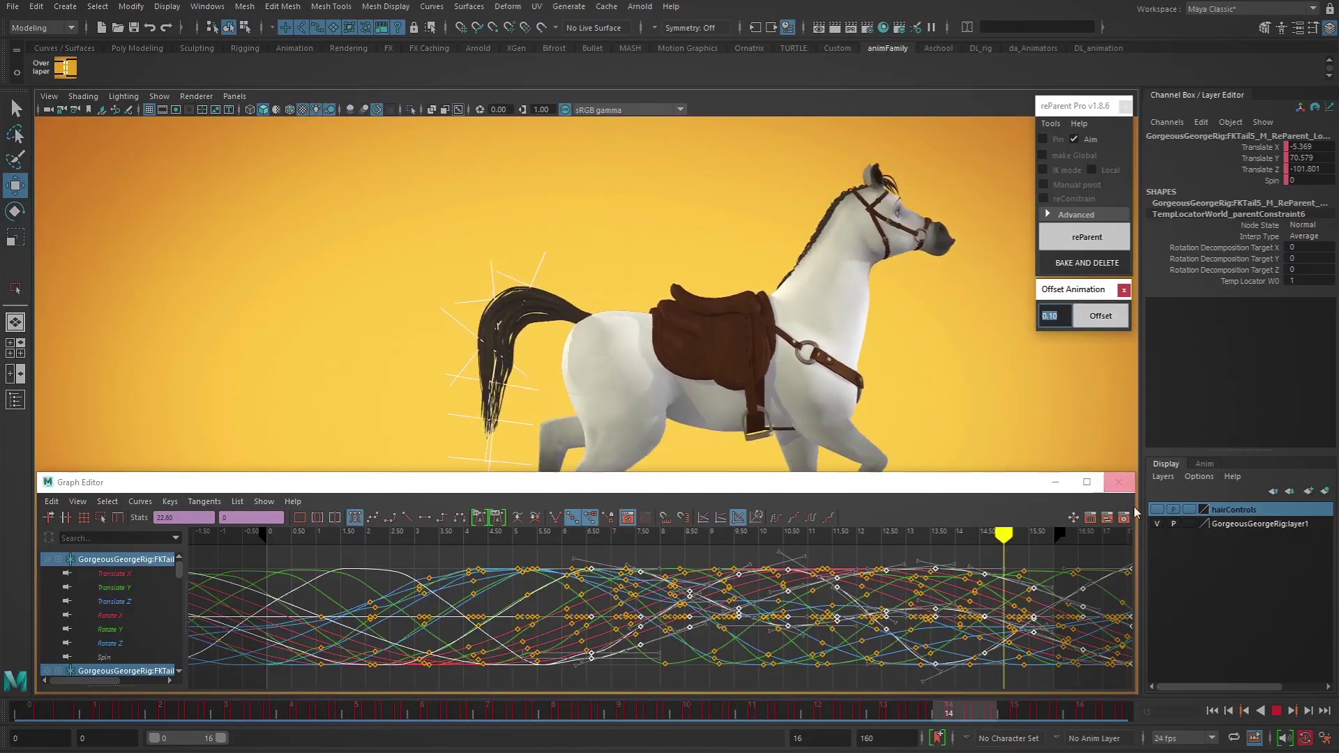
click(1276, 710)
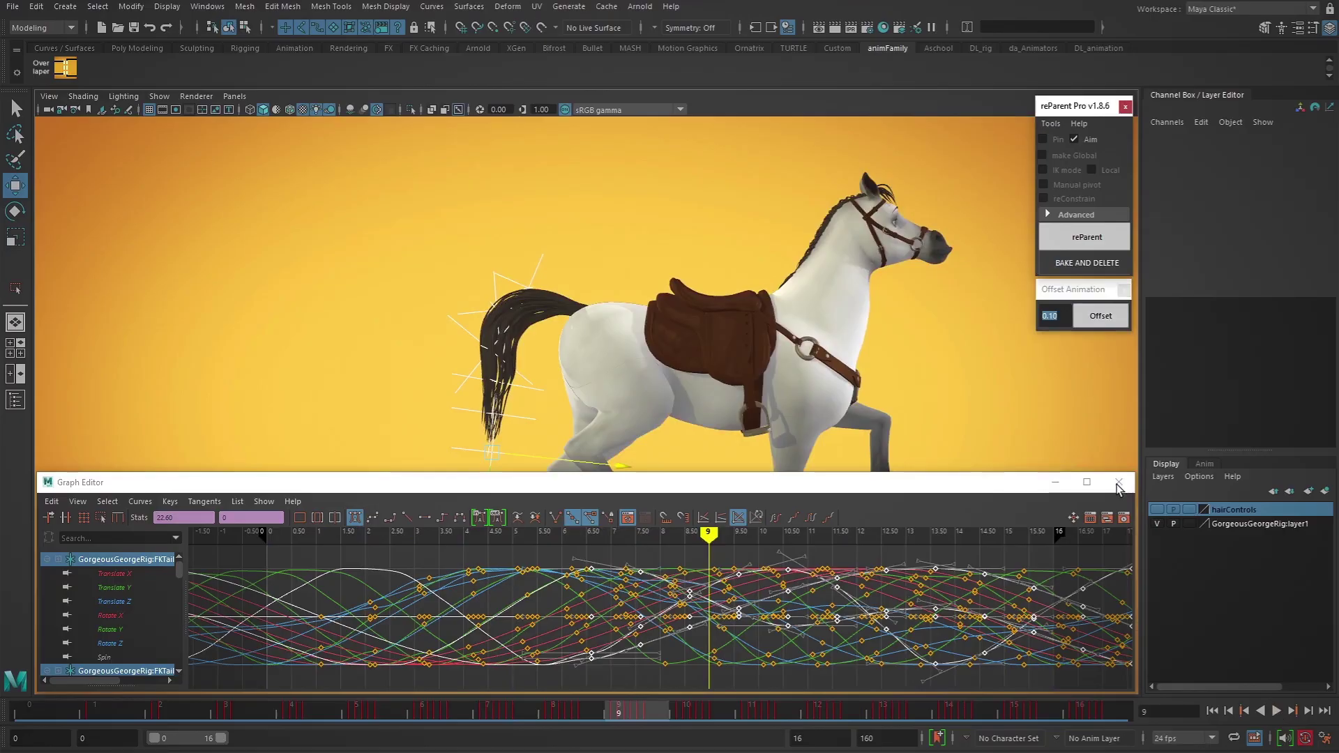
- Close the Graph Editor, orbit to a three-quarter view, and play the finished walk cycle
click(1117, 483)
mouse_move(885, 449)
alt+mouse_down()
mouse_move(777, 433)
mouse_move(758, 453)
mouse_move(767, 464)
alt+mouse_up()
click(1277, 712)
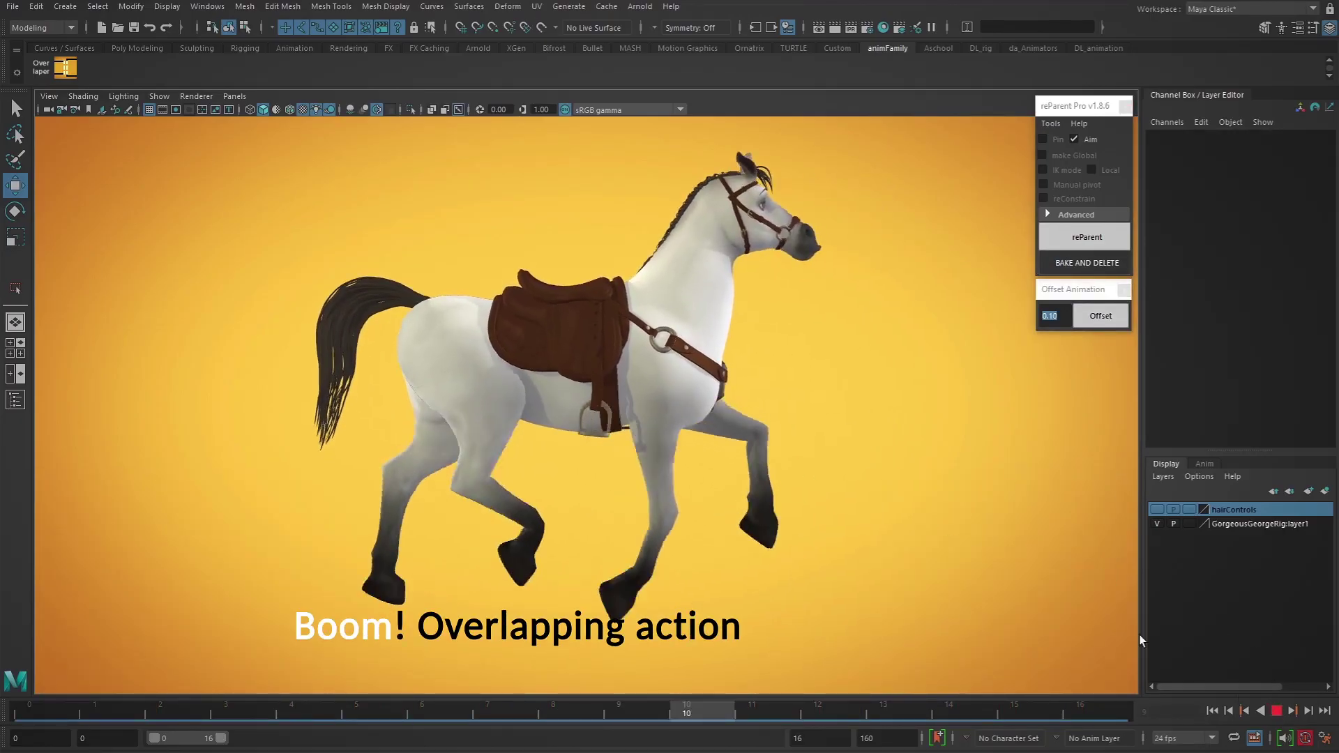